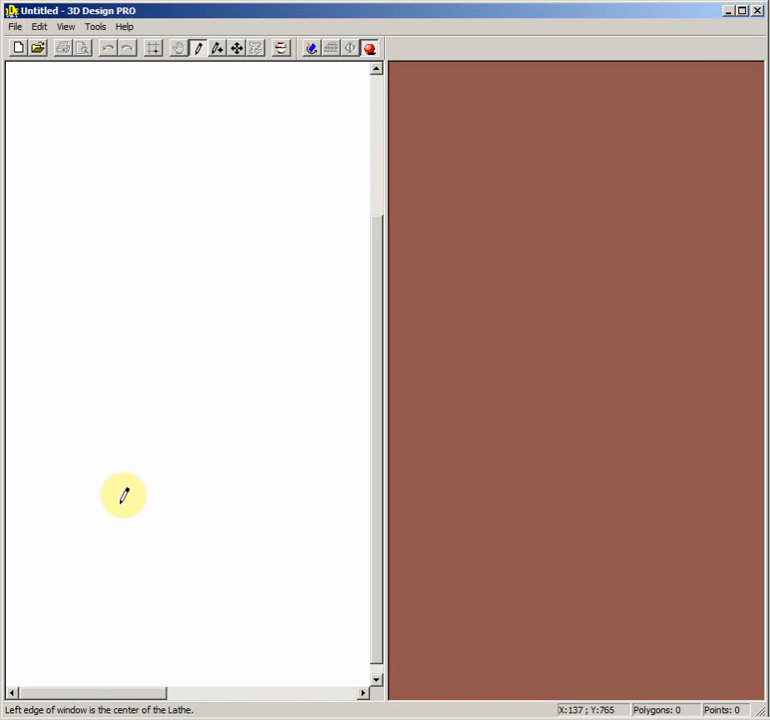
# Step: Switch to WOODTurner PRO to view its empty plan, and return to 3D Design PRO
pyautogui.hotkey('alt', 'Tab')
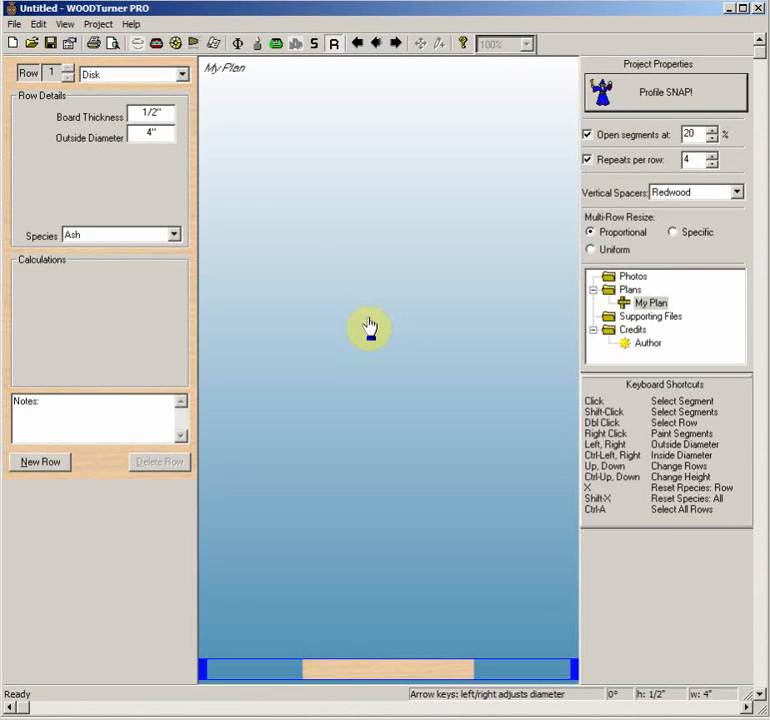
pyautogui.hotkey('alt', 'Tab')
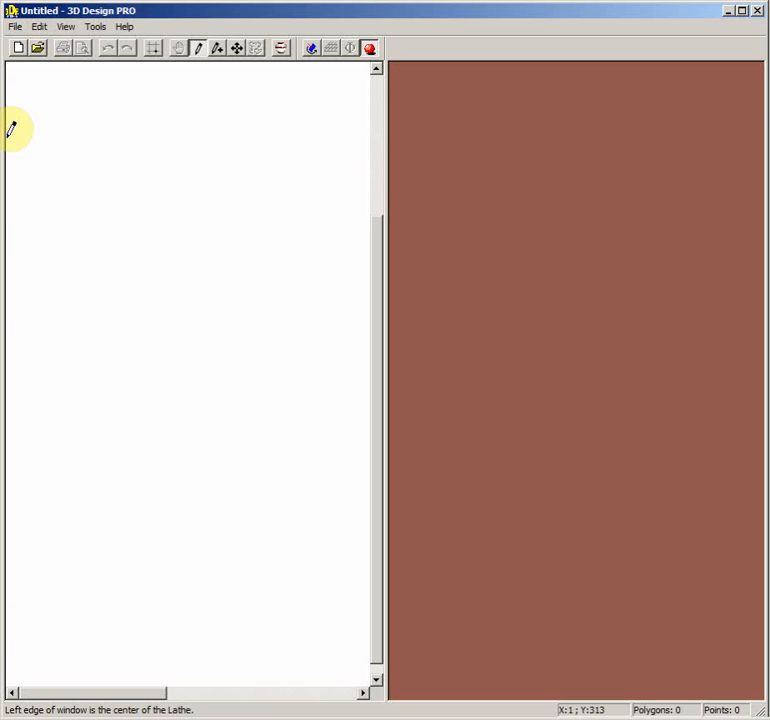
# Step: Draw the vessel's outer wall profile with the pencil, placing eight points from the lathe centre at the base around to the rim
pyautogui.click(7, 595)
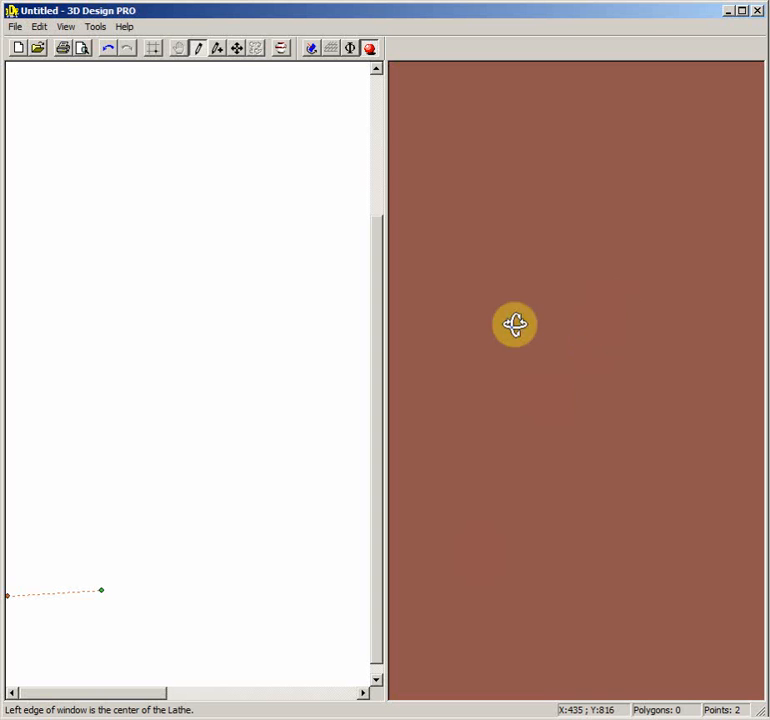
pyautogui.click(211, 538)
pyautogui.click(295, 427)
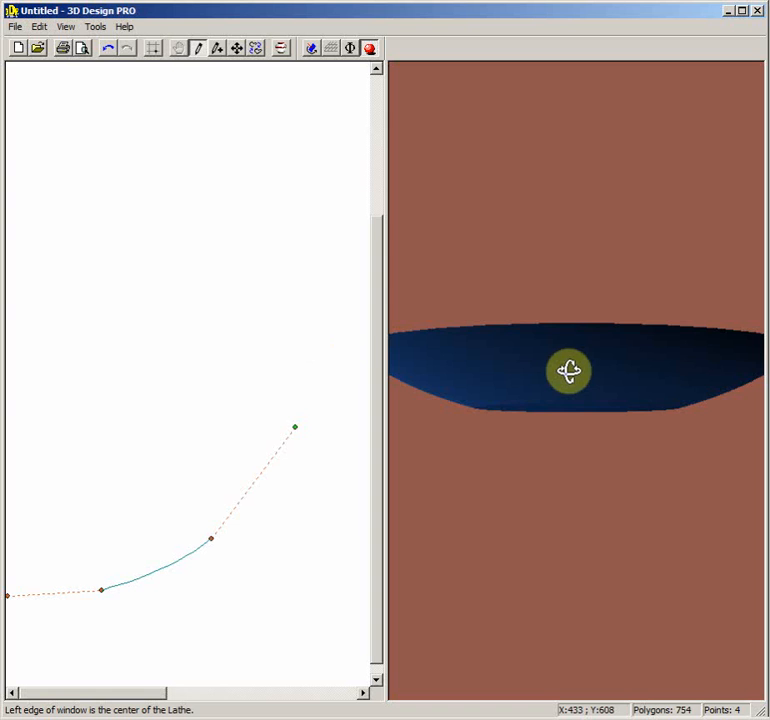
pyautogui.click(314, 313)
pyautogui.click(263, 238)
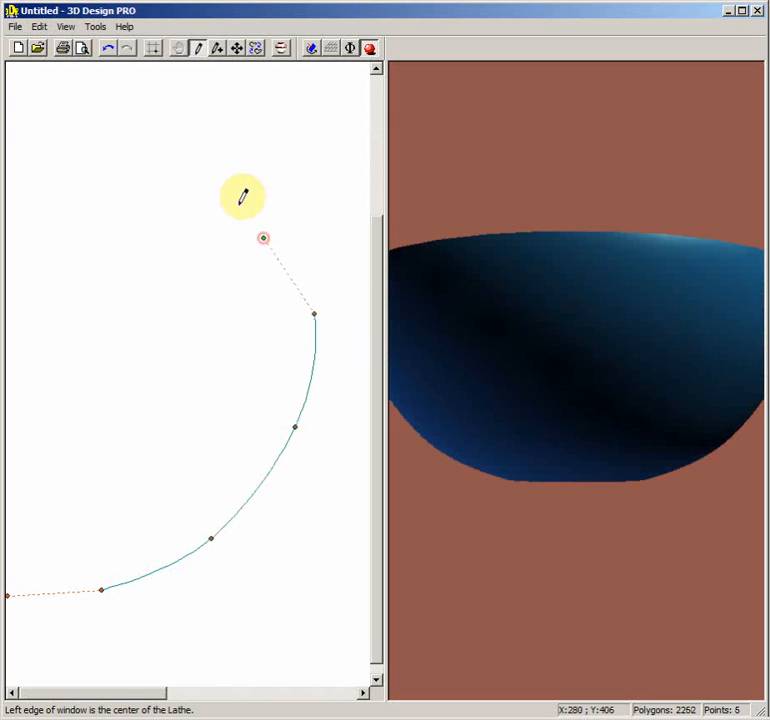
pyautogui.click(181, 206)
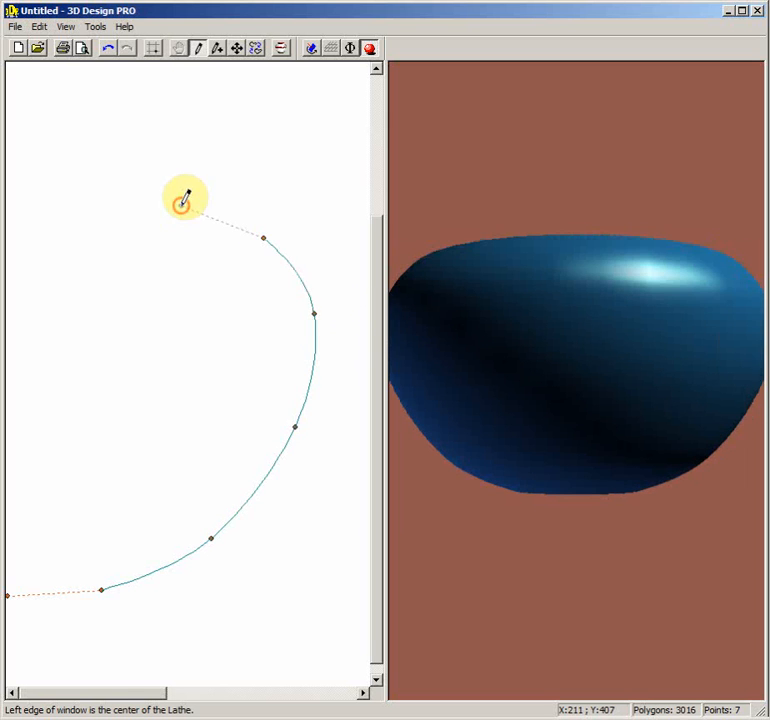
pyautogui.click(97, 207)
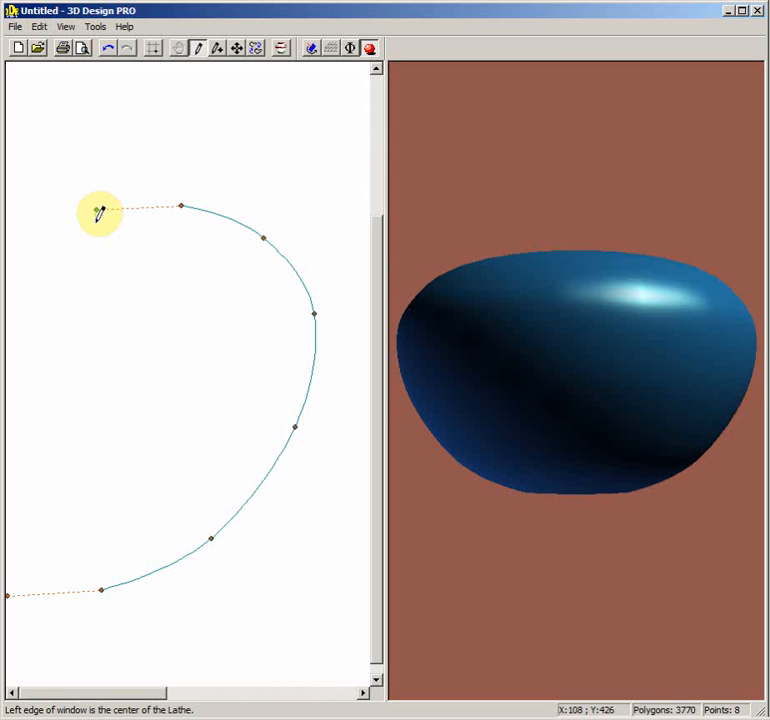
# Step: Continue the profile around the rim and down the inside, parallel to the outer wall, back to the lathe centre
pyautogui.click(95, 229)
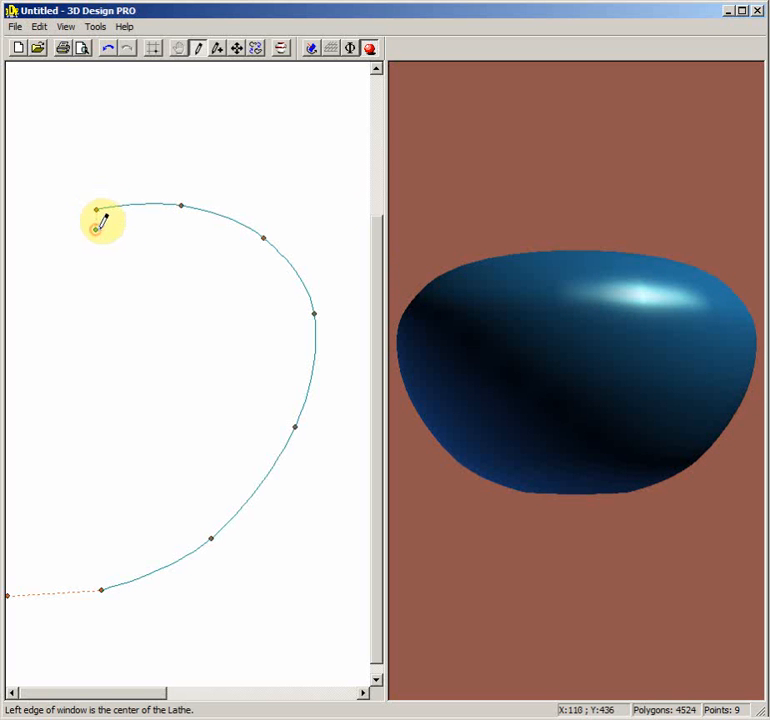
pyautogui.click(170, 227)
pyautogui.click(238, 254)
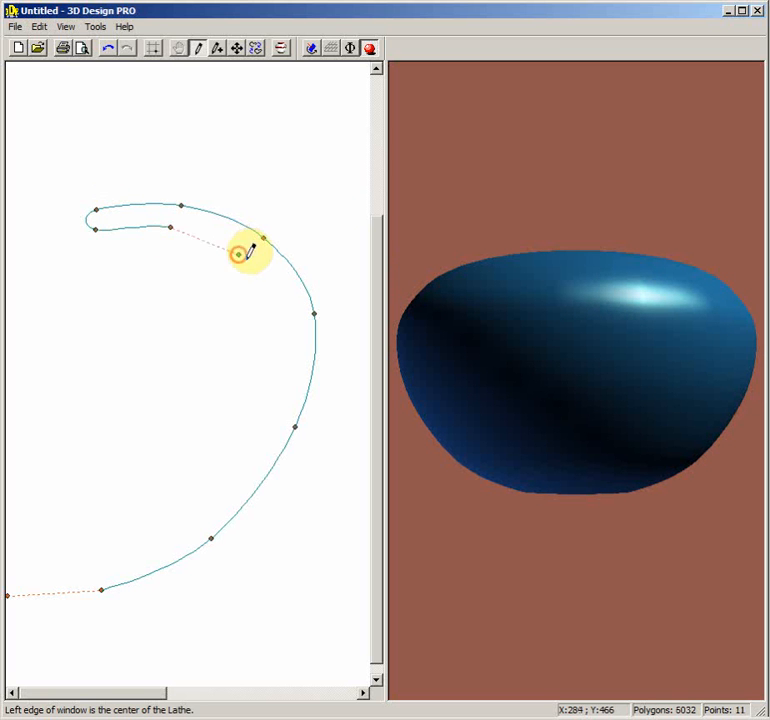
pyautogui.click(280, 319)
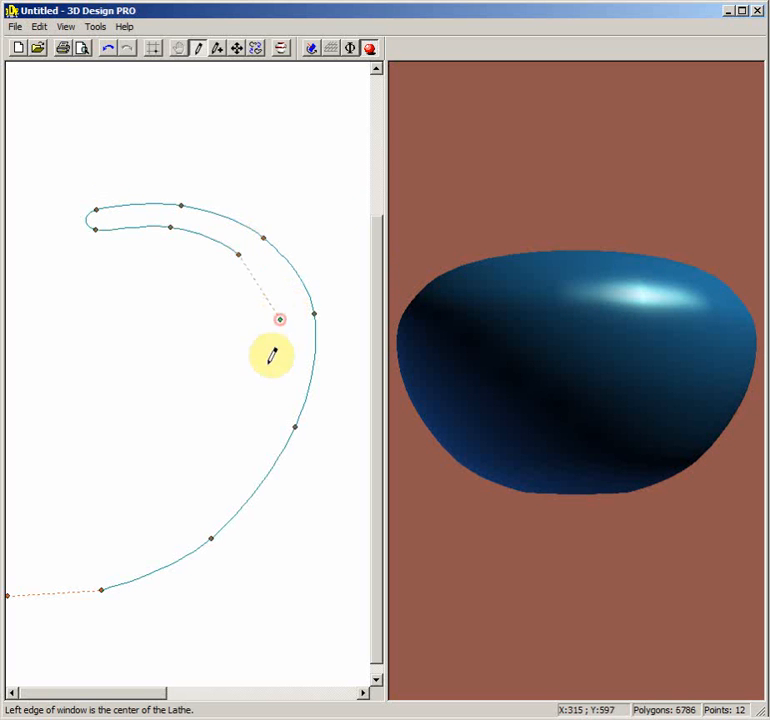
pyautogui.click(268, 420)
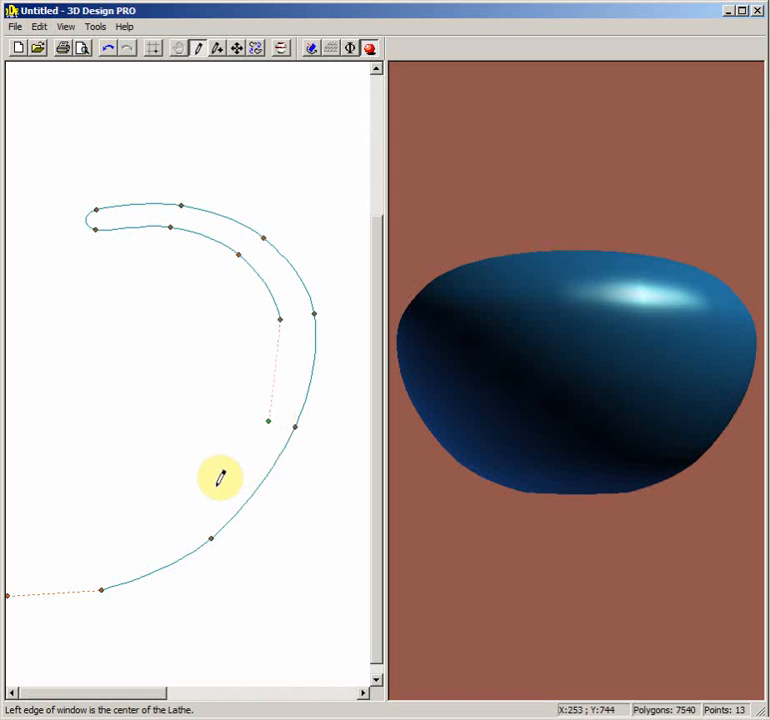
pyautogui.click(199, 507)
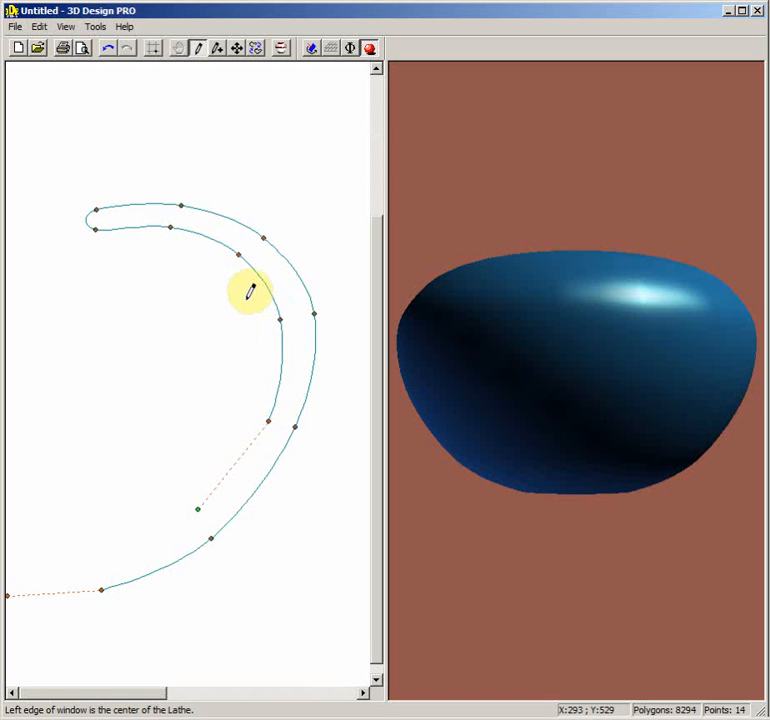
pyautogui.click(98, 549)
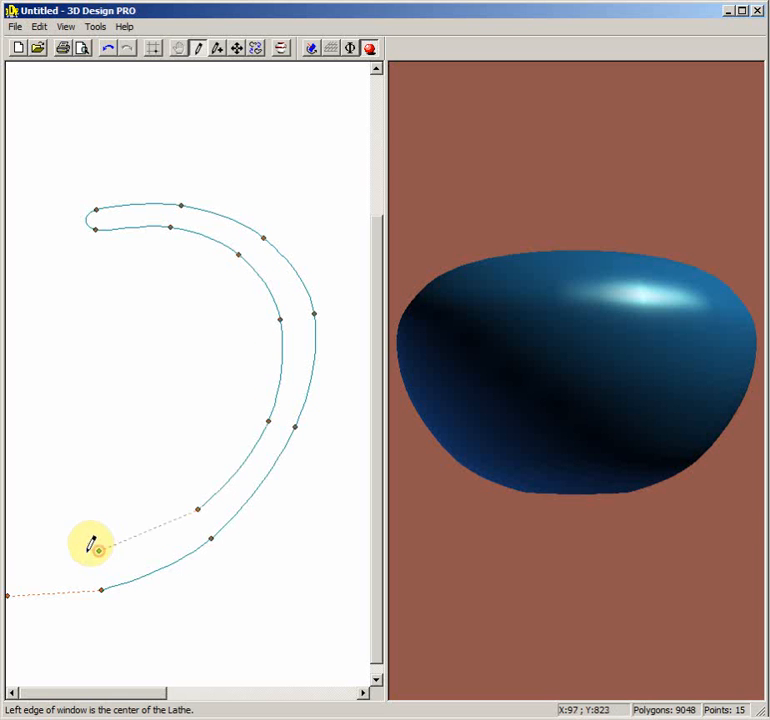
pyautogui.click(9, 553)
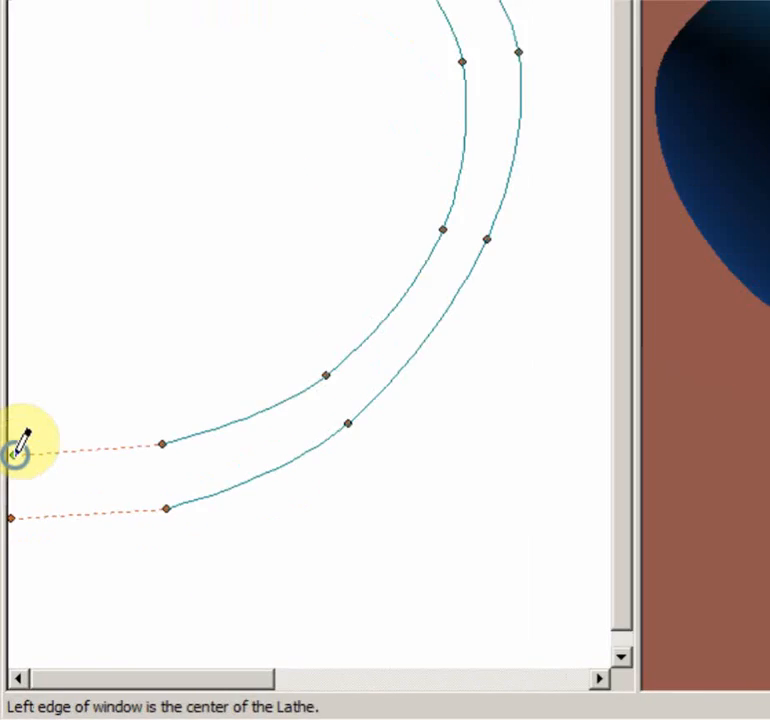
# Step: Close the wall profile so the inner and outer lines form one closed spline
pyautogui.rightClick(9, 554)
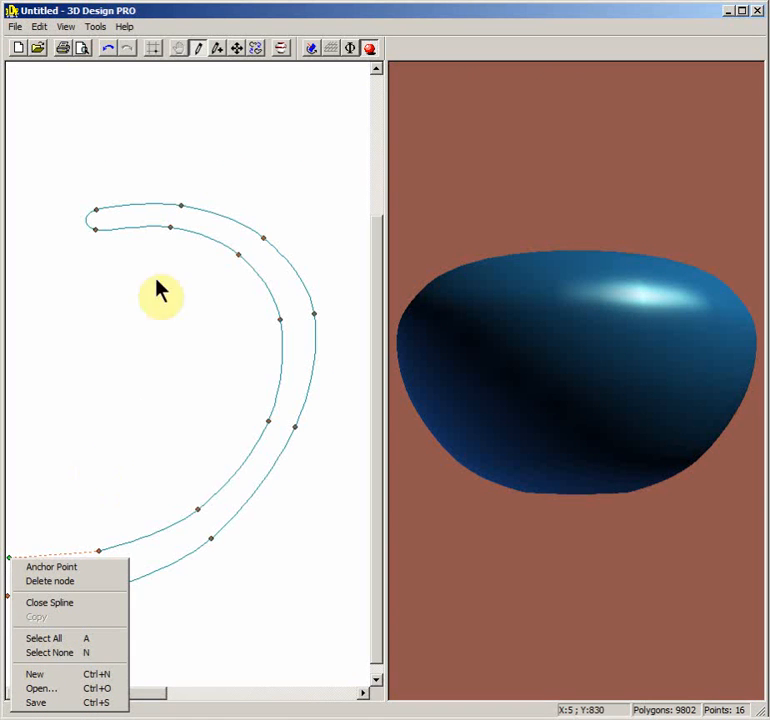
pyautogui.click(254, 50)
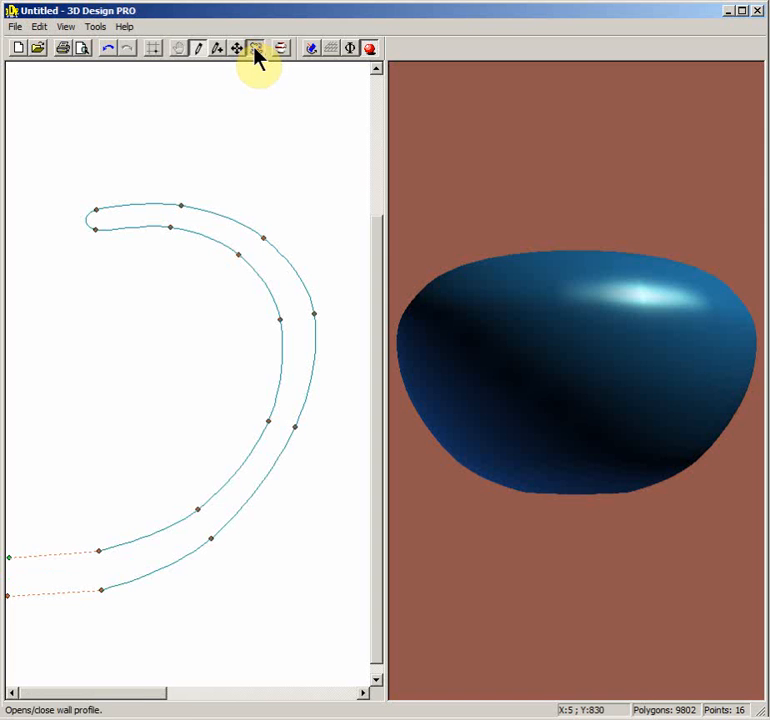
pyautogui.click(255, 49)
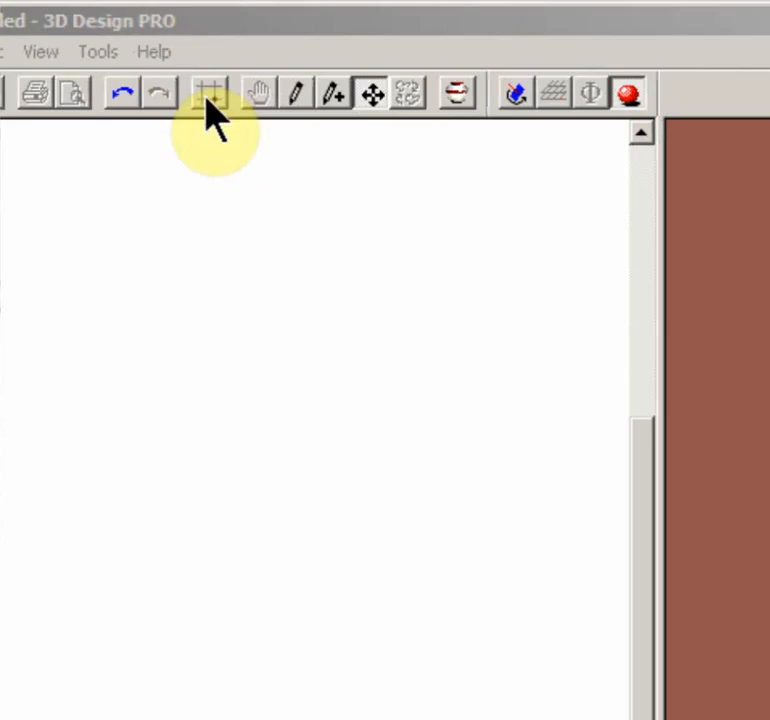
# Step: Turn on the drawing grid in the profile editor and open the view options
pyautogui.click(294, 163)
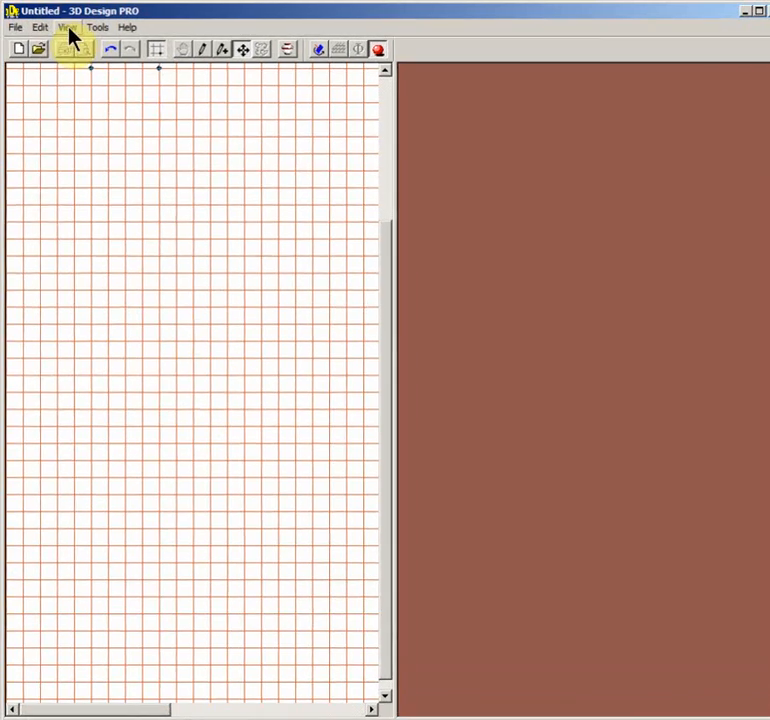
pyautogui.click(67, 28)
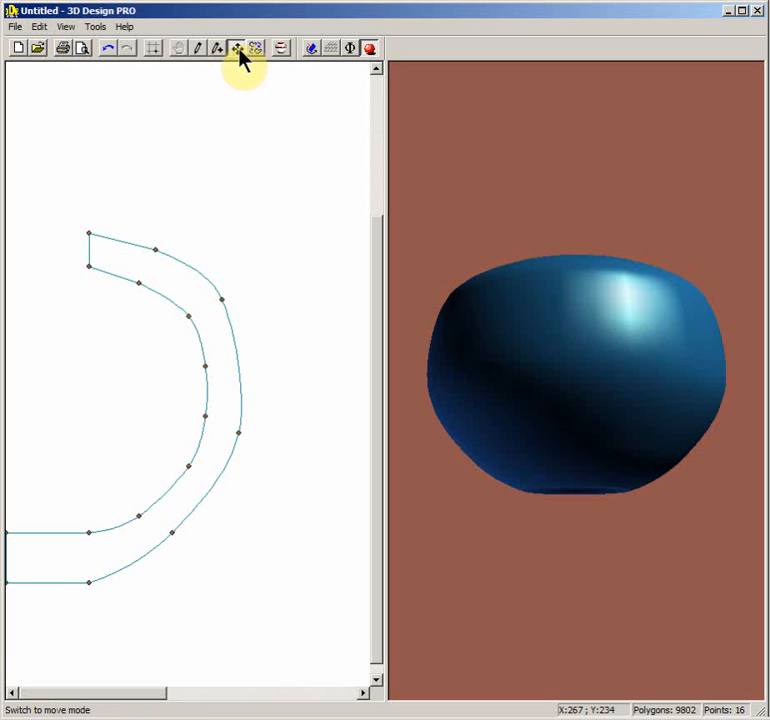
# Step: Smooth the upper outer curve by moving its nodes outward and adding and adjusting extra nodes near the rim and shoulder
pyautogui.click(238, 50)
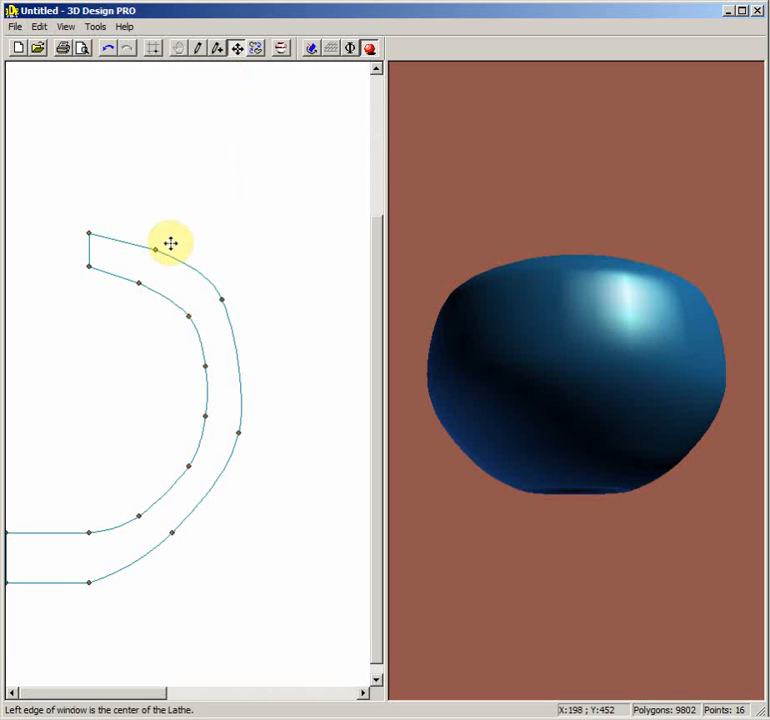
pyautogui.moveTo(155, 251)
pyautogui.mouseDown()
pyautogui.moveTo(141, 241)
pyautogui.moveTo(168, 250)
pyautogui.mouseUp()
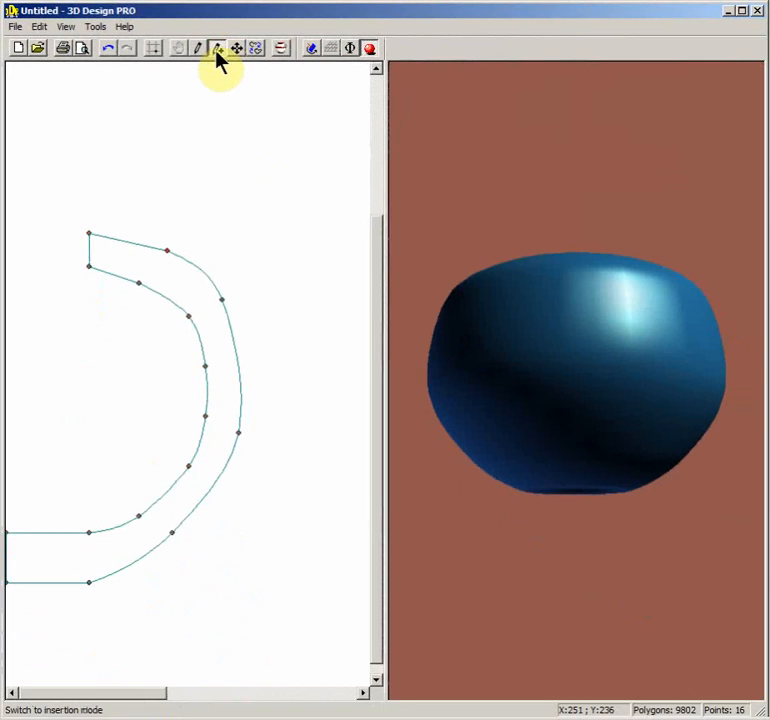
pyautogui.click(284, 103)
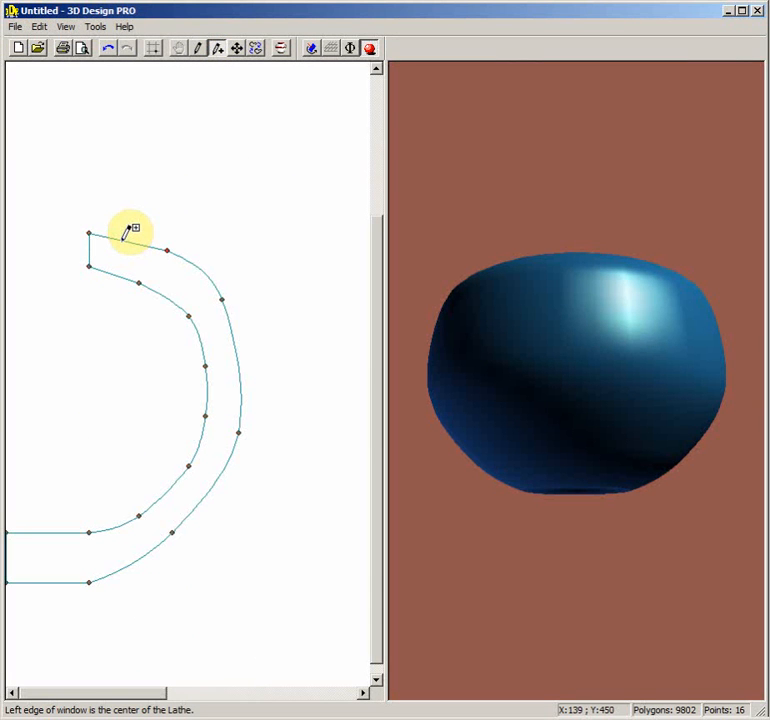
pyautogui.click(122, 240)
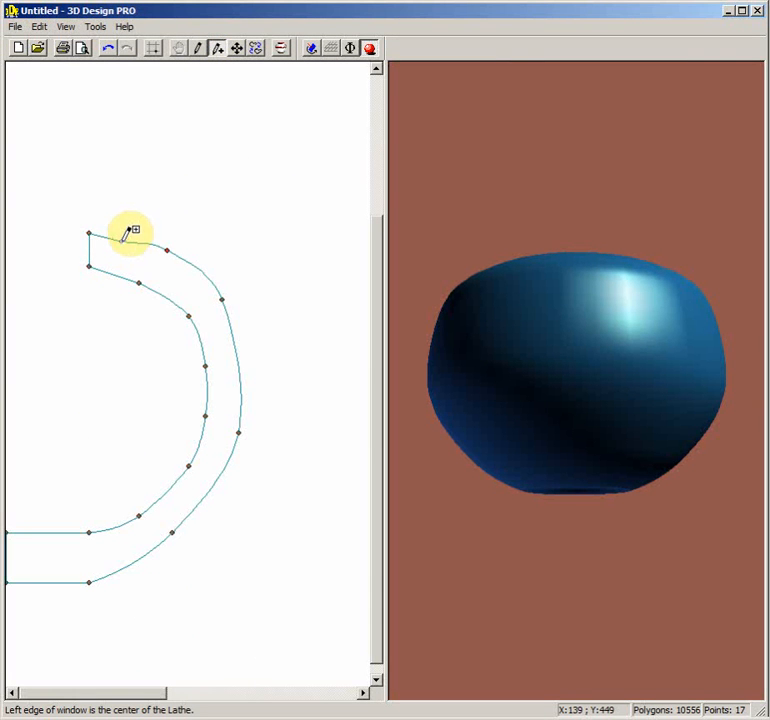
pyautogui.click(237, 49)
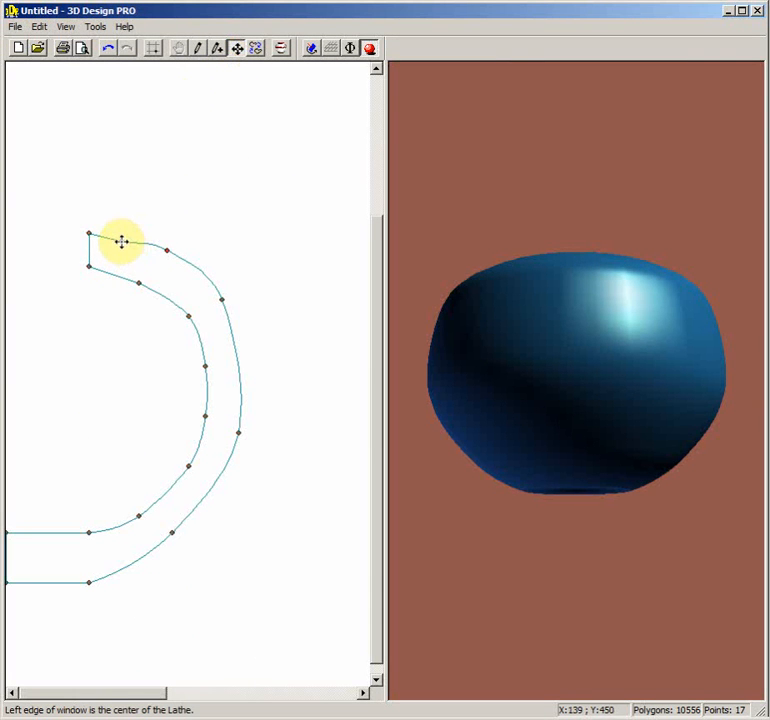
pyautogui.moveTo(121, 241); pyautogui.dragTo(121, 236)
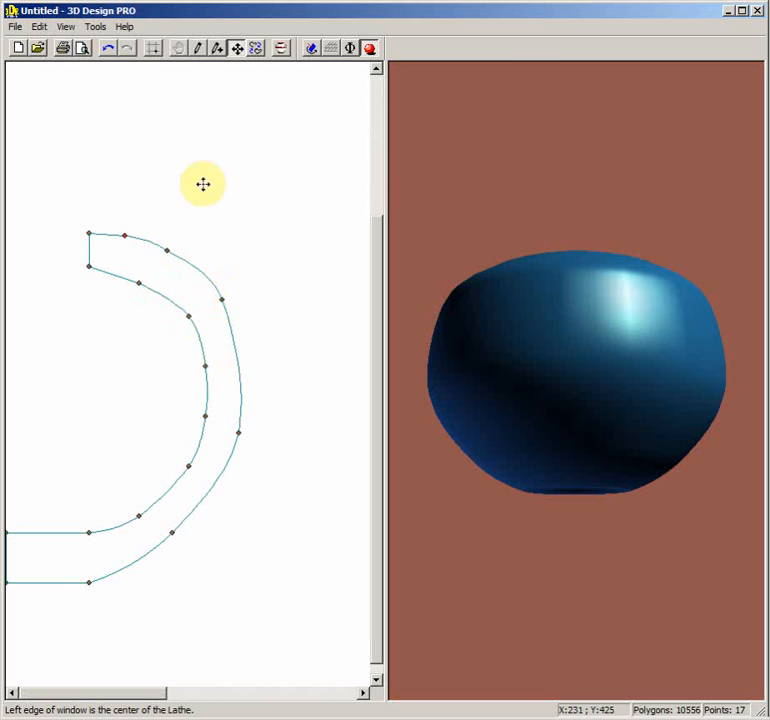
pyautogui.click(197, 275)
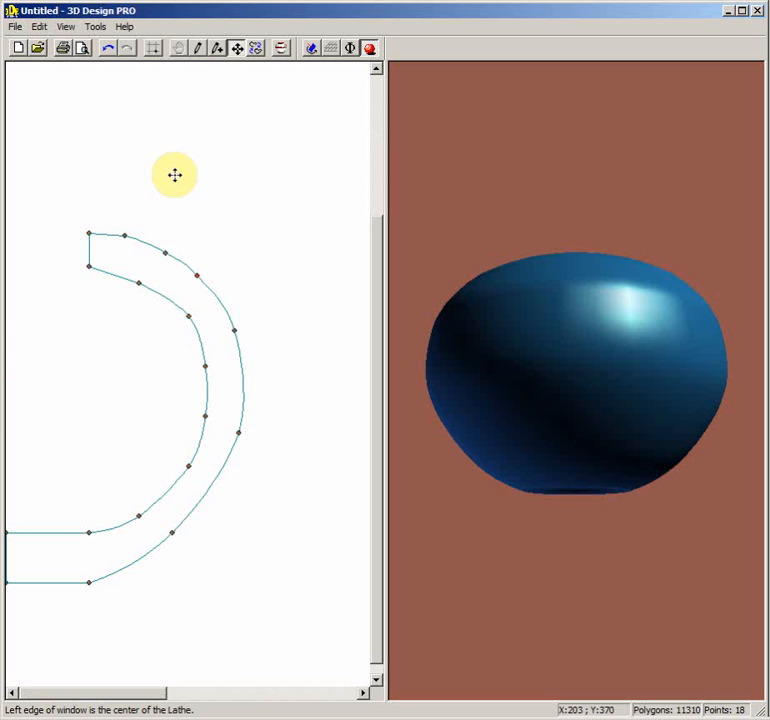
# Step: Examine the vessel's interior and wall thickness in X-ray mode from several angles, and return the preview to the solid view
pyautogui.moveTo(547, 333); pyautogui.dragTo(620, 160)
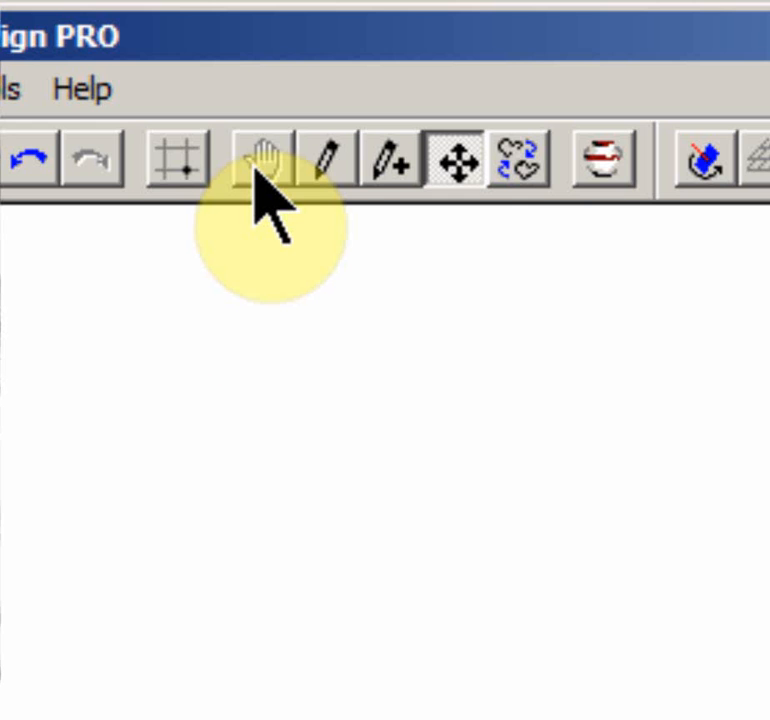
pyautogui.click(186, 57)
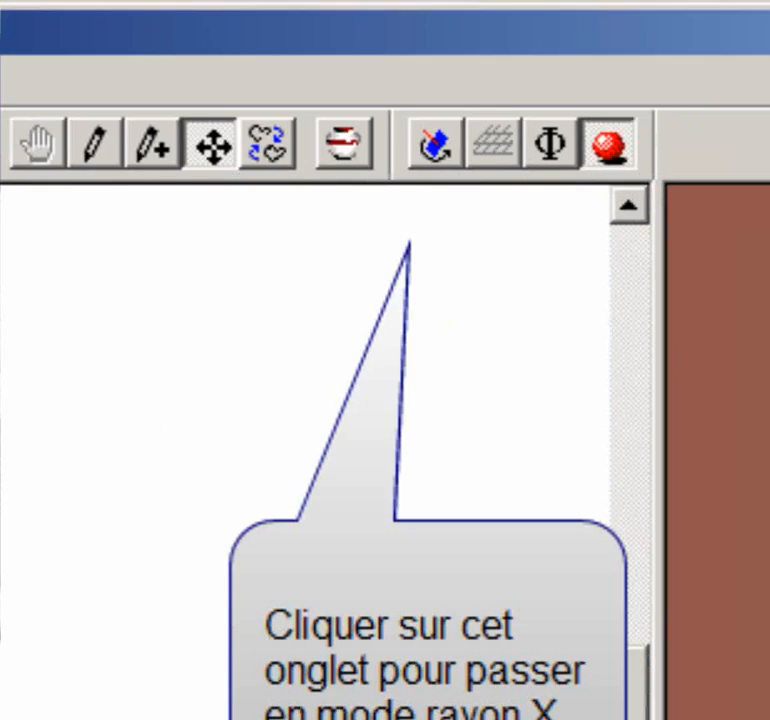
pyautogui.moveTo(662, 470); pyautogui.dragTo(583, 526)
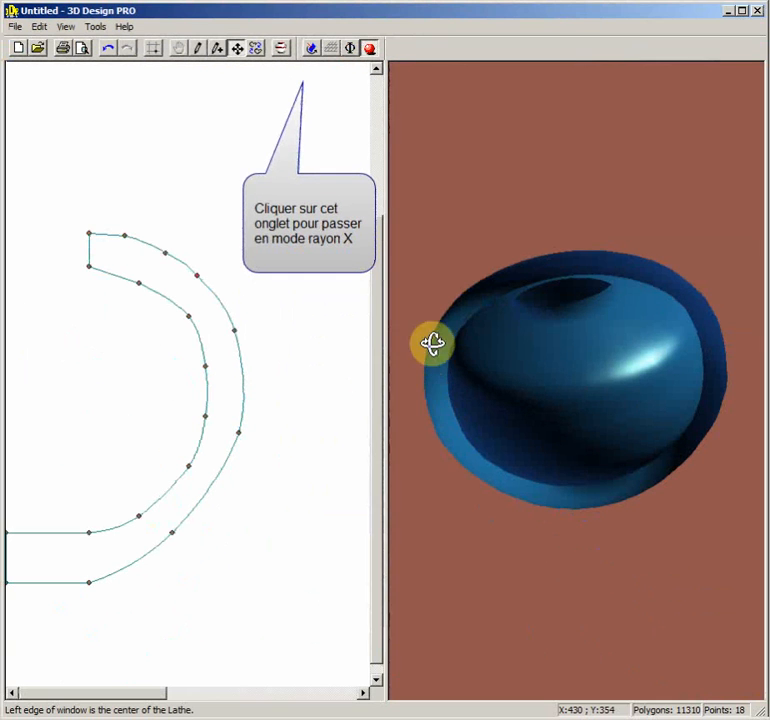
pyautogui.moveTo(509, 357); pyautogui.dragTo(548, 315)
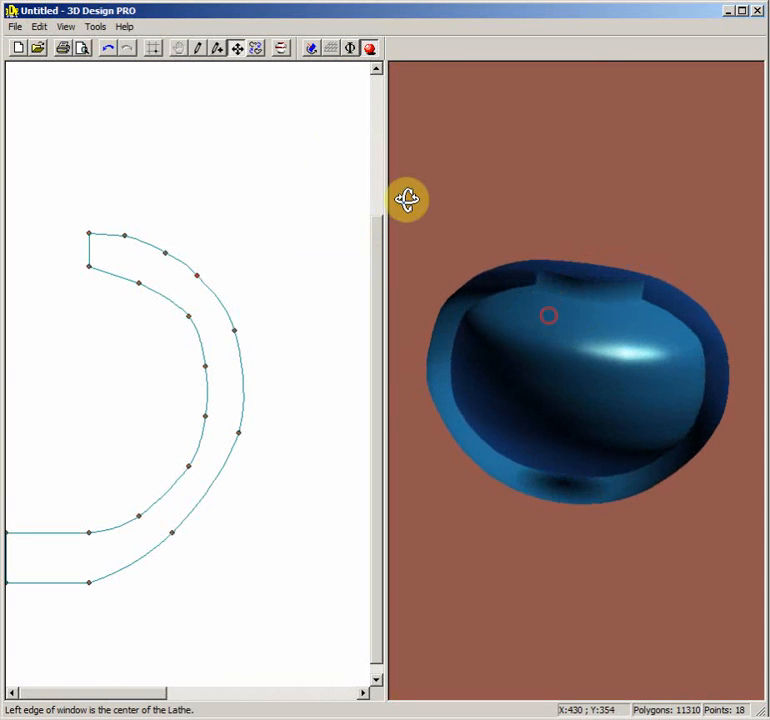
pyautogui.click(313, 52)
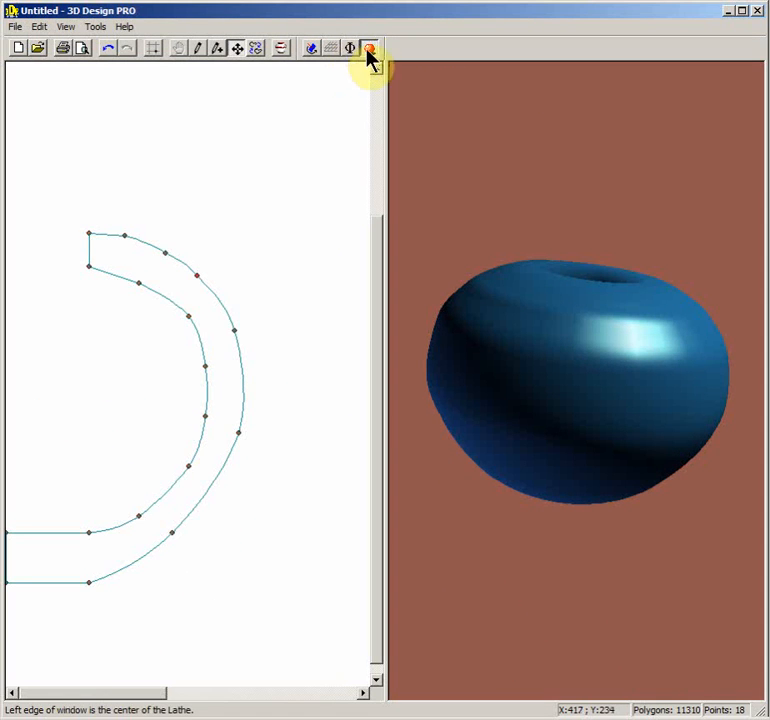
# Step: Turn off smooth shading in the 3D preview and tilt the vessel to view its facets and opening from above
pyautogui.click(368, 48)
pyautogui.moveTo(531, 294); pyautogui.dragTo(497, 357)
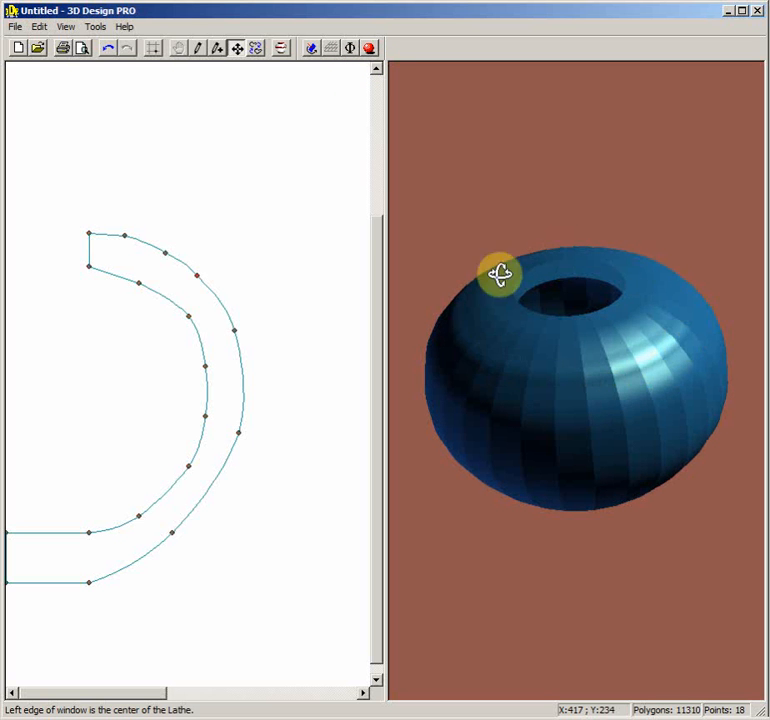
pyautogui.moveTo(575, 375); pyautogui.dragTo(598, 394)
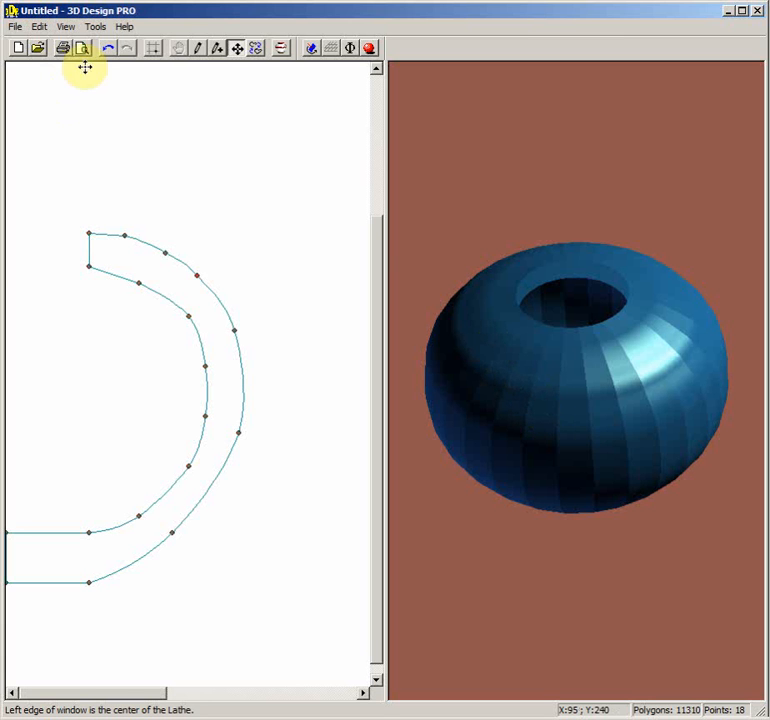
# Step: Set the profile editor's pen size to 8 and apply the setting
pyautogui.click(65, 29)
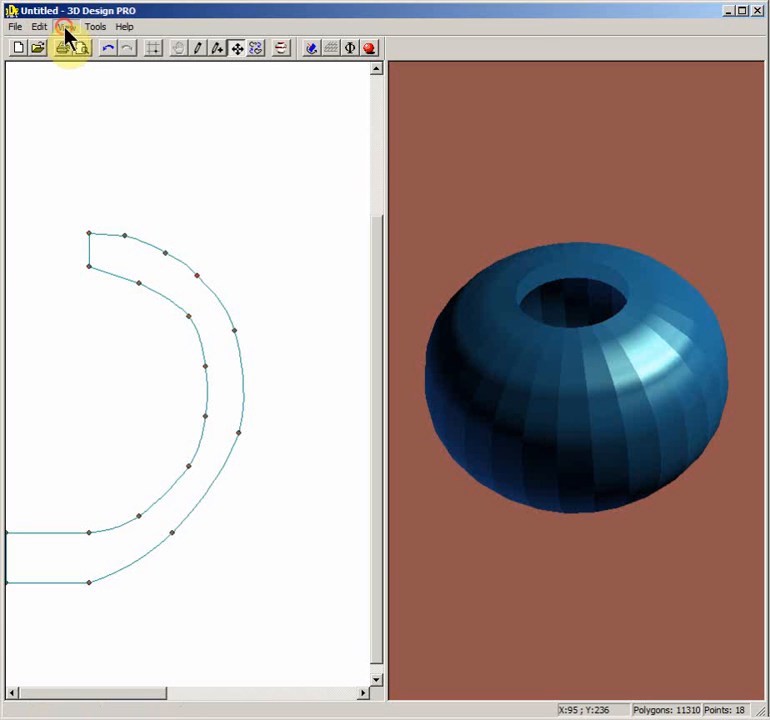
pyautogui.click(91, 118)
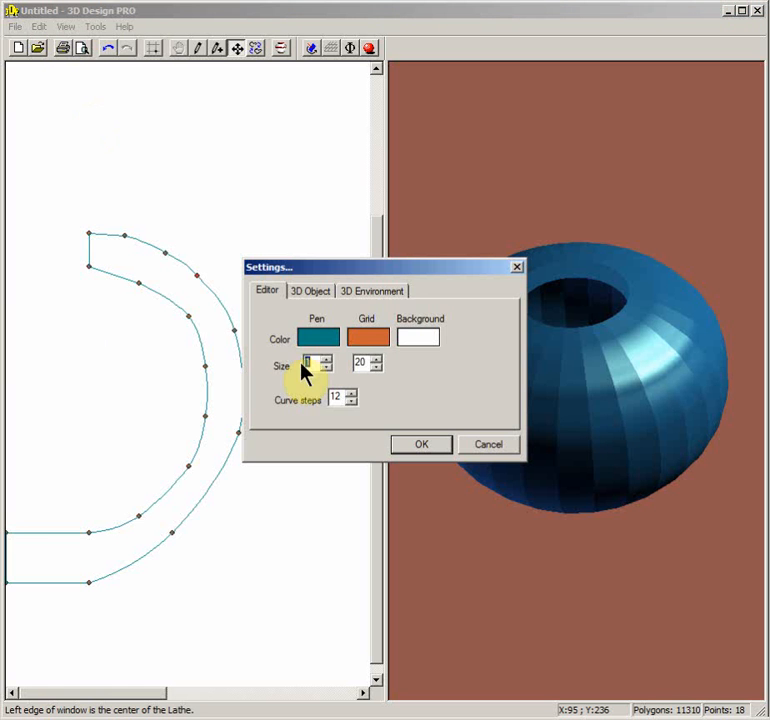
pyautogui.moveTo(355, 266); pyautogui.dragTo(425, 167)
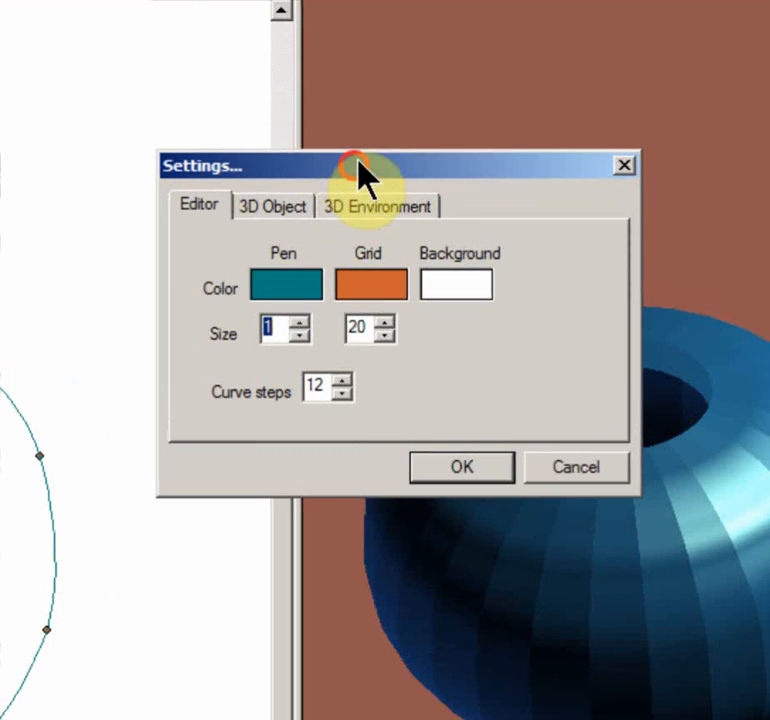
pyautogui.moveTo(356, 161); pyautogui.dragTo(330, 107)
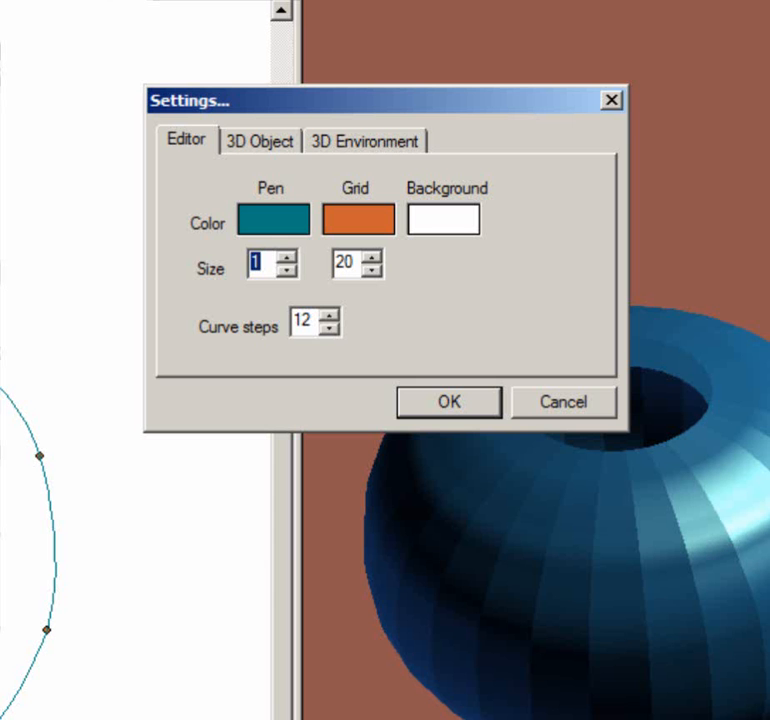
pyautogui.click(286, 257)
pyautogui.click(287, 258)
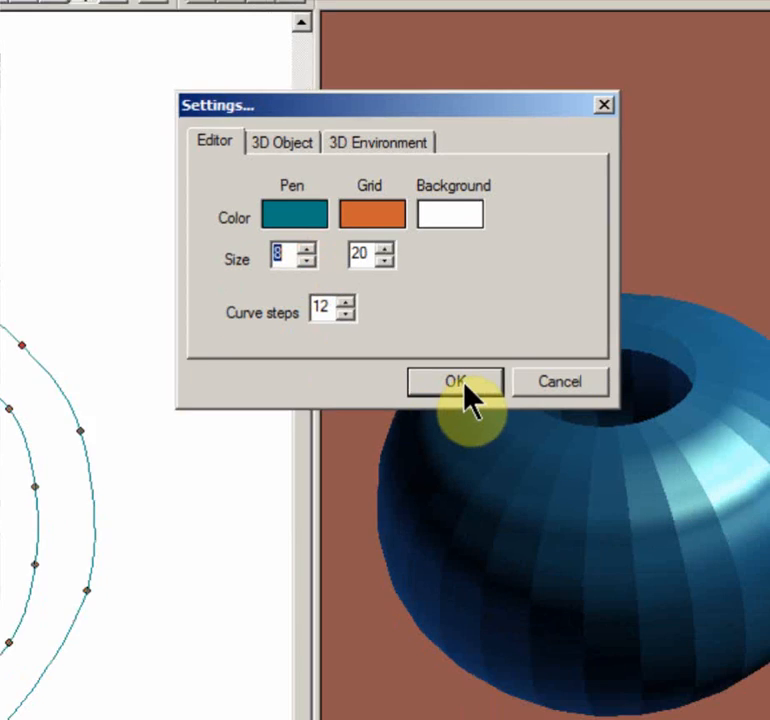
pyautogui.click(464, 383)
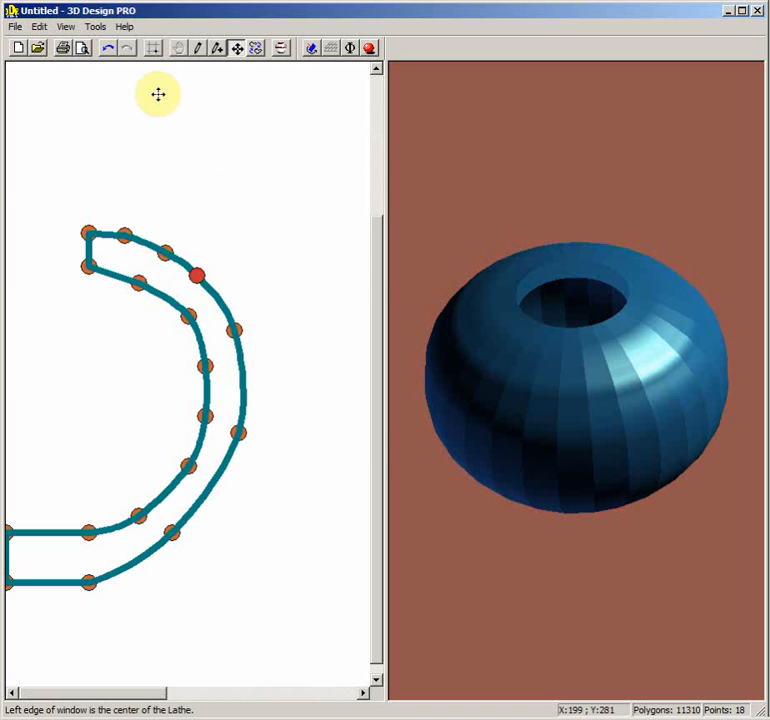
# Step: Set the profile editor's pen size back to 1 and change its grid color to blue
pyautogui.click(65, 26)
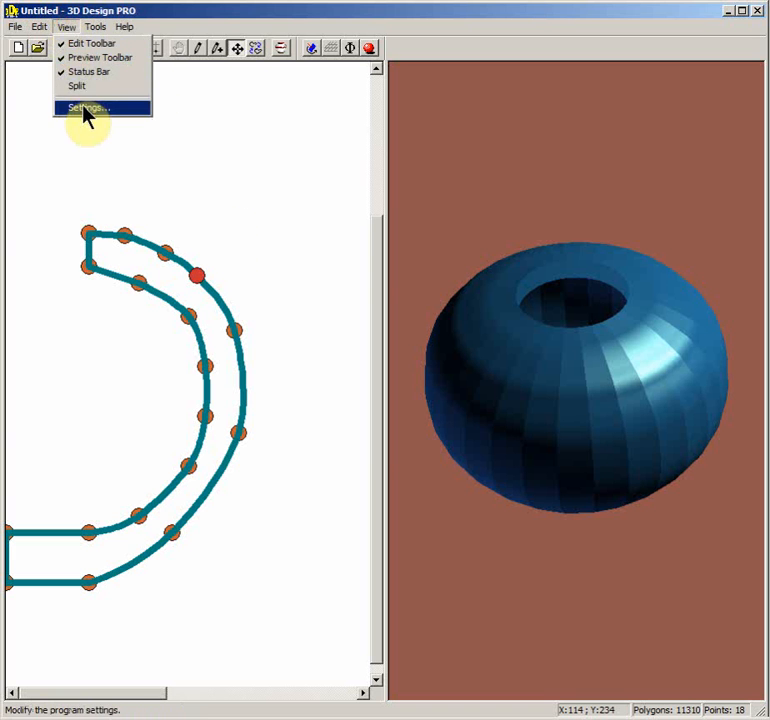
pyautogui.click(83, 107)
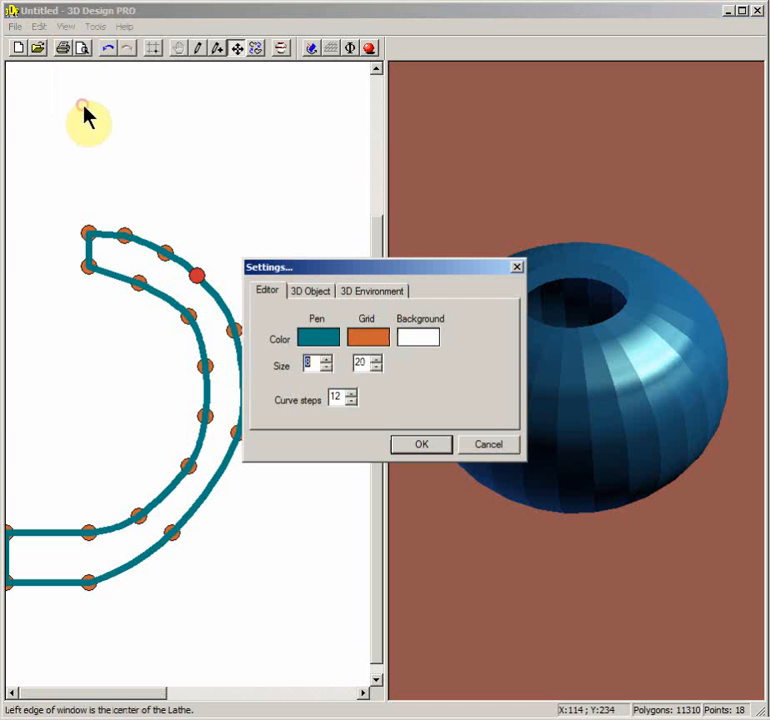
pyautogui.click(324, 368)
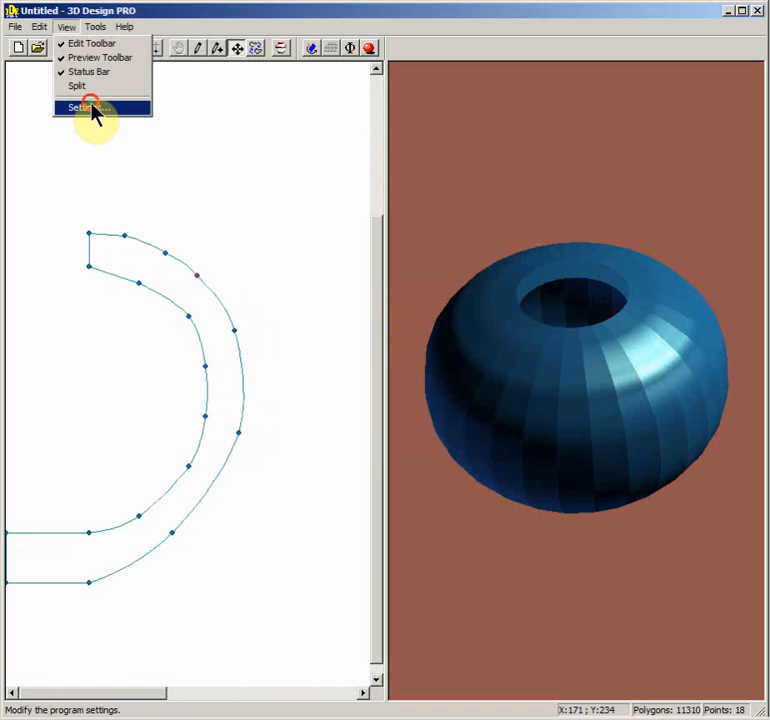
# Step: Set the profile editor's curve steps to 2 and apply the setting
pyautogui.click(93, 105)
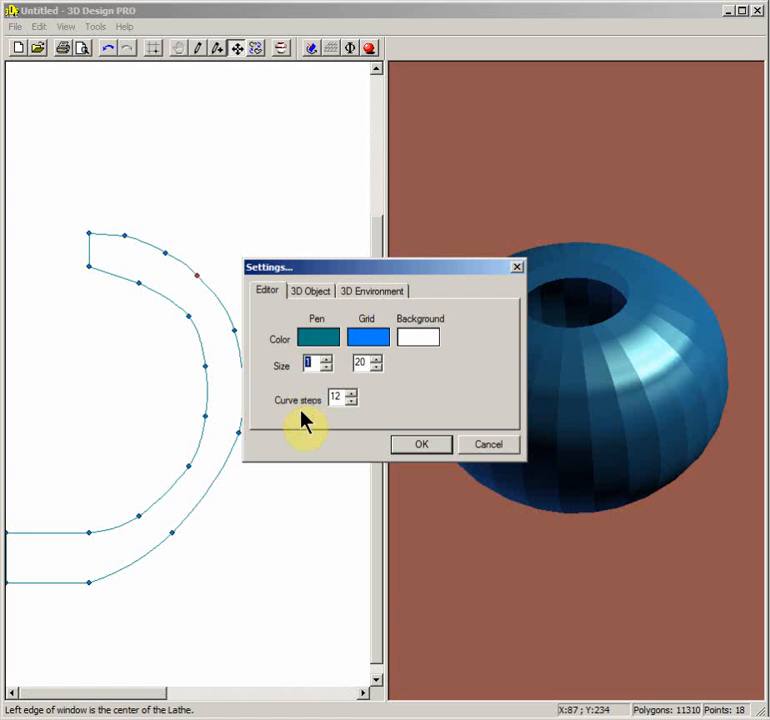
pyautogui.moveTo(375, 276); pyautogui.dragTo(486, 147)
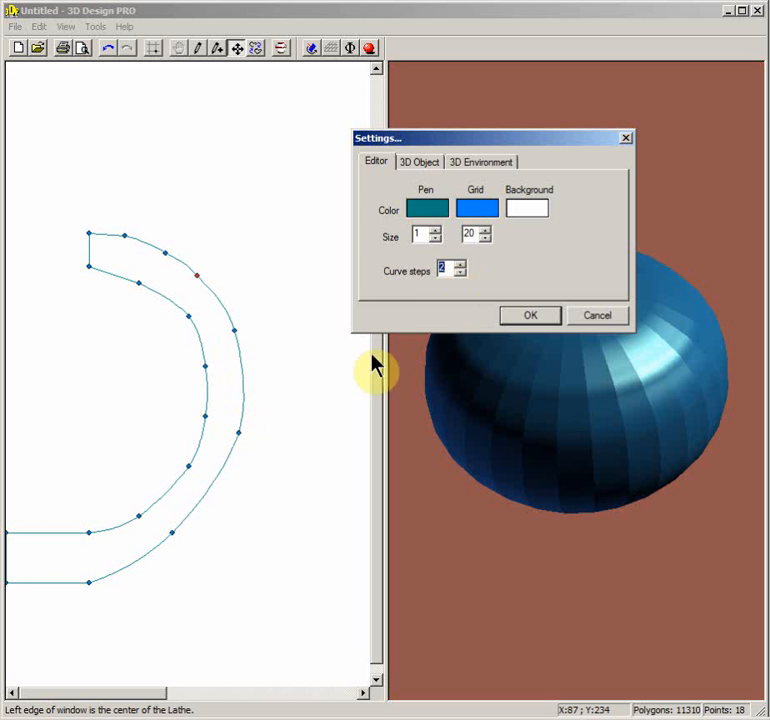
pyautogui.click(512, 315)
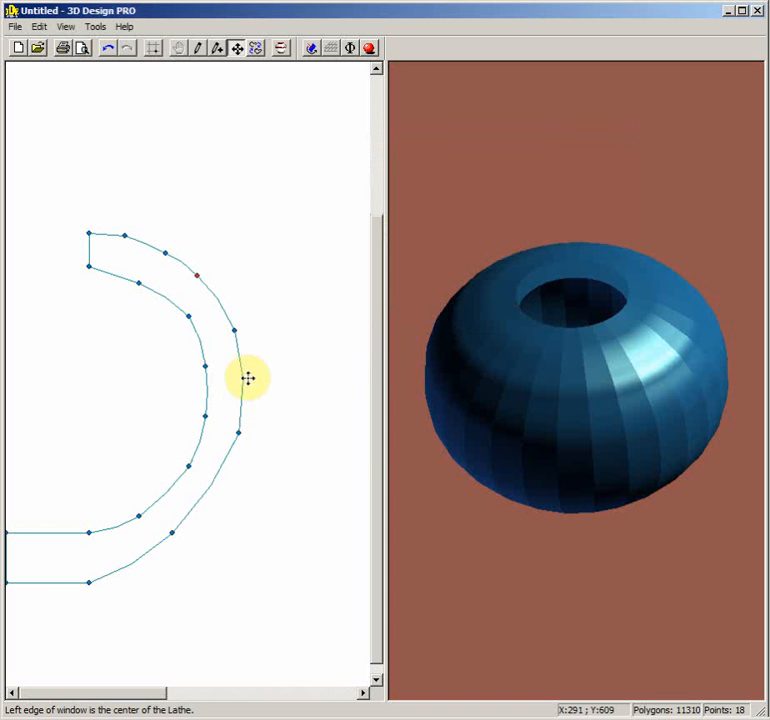
# Step: Set the profile editor's curve steps to 20
pyautogui.click(65, 27)
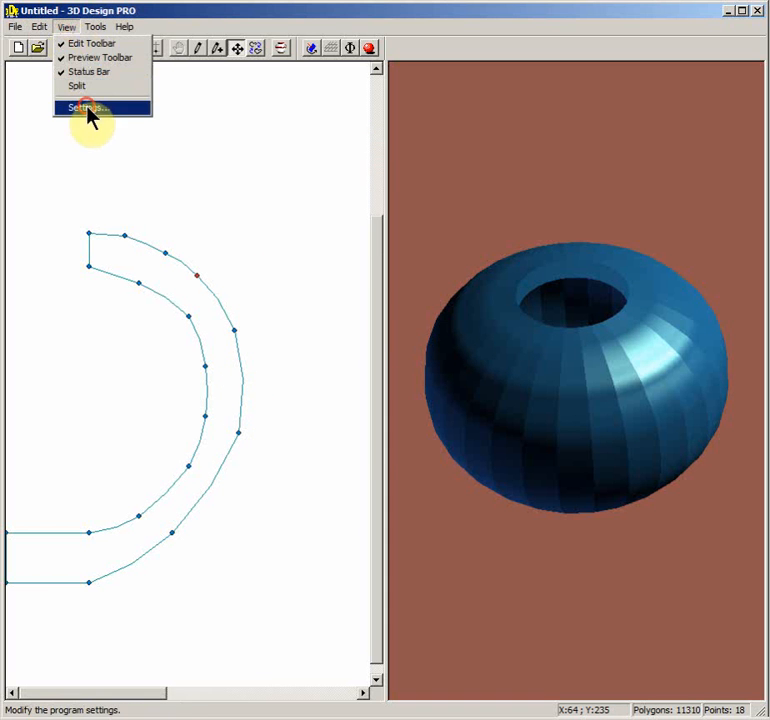
pyautogui.click(89, 107)
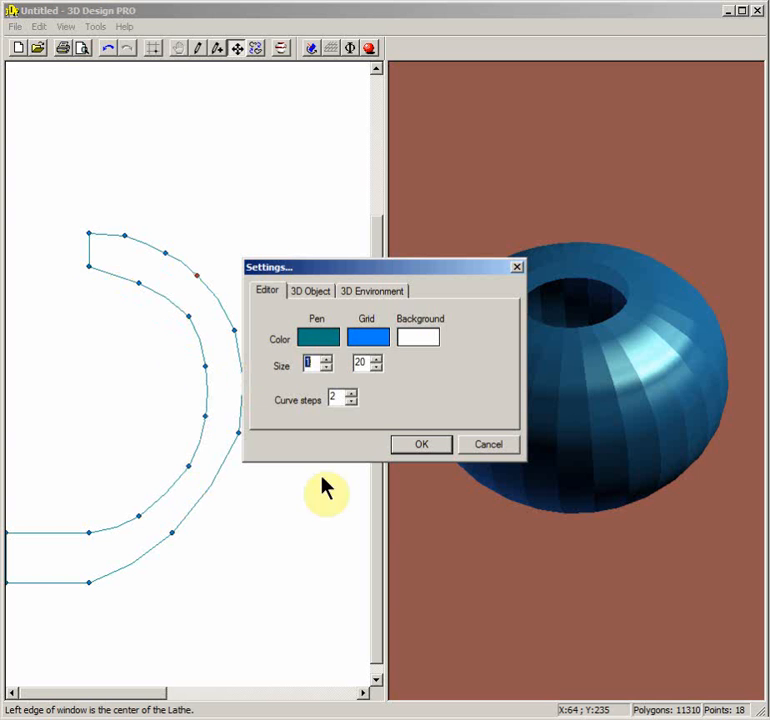
pyautogui.click(351, 394)
# Step: Try lowering the 3D object's segments per row, and apply the settings
pyautogui.click(312, 292)
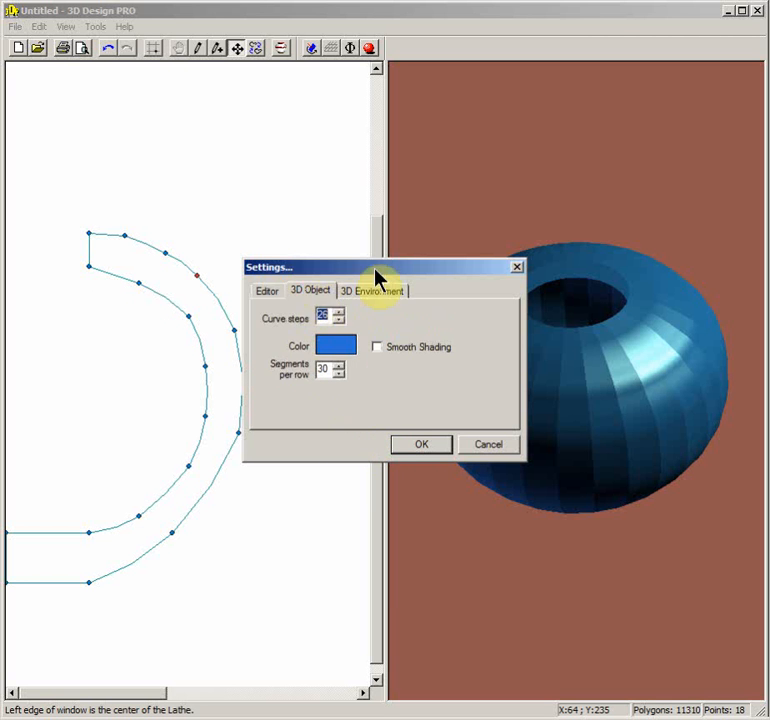
pyautogui.moveTo(385, 270); pyautogui.dragTo(180, 191)
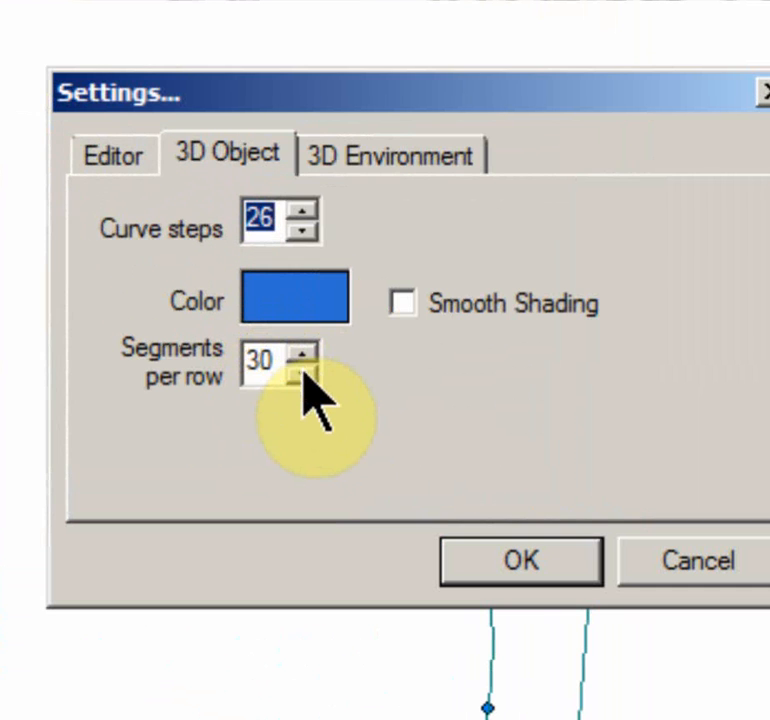
pyautogui.click(301, 373)
pyautogui.click(301, 373)
pyautogui.click(301, 373)
pyautogui.click(301, 373)
pyautogui.click(301, 373)
pyautogui.click(301, 373)
pyautogui.click(301, 373)
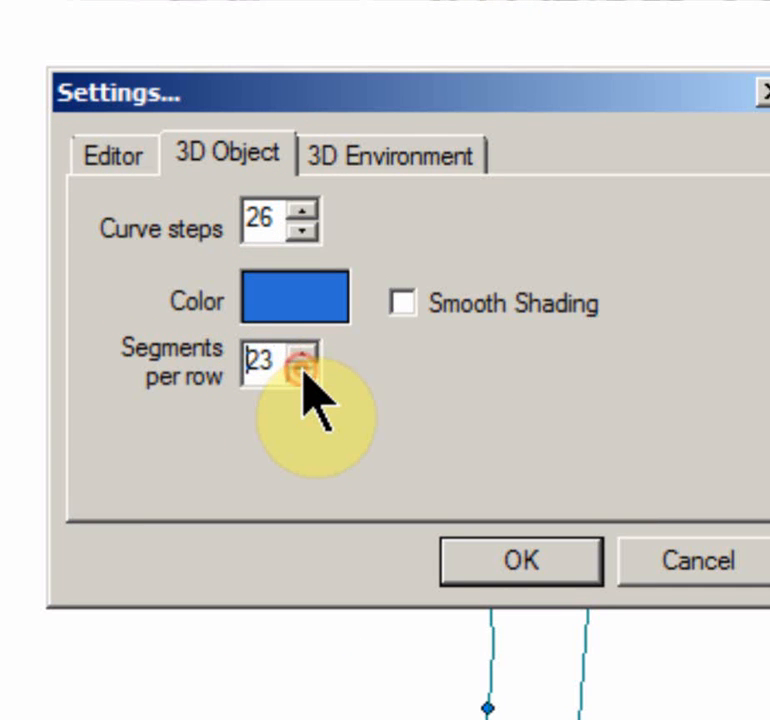
pyautogui.click(301, 373)
pyautogui.click(301, 373)
pyautogui.click(301, 373)
pyautogui.click(301, 373)
pyautogui.click(301, 373)
pyautogui.click(301, 373)
pyautogui.click(301, 373)
pyautogui.click(301, 373)
pyautogui.click(302, 372)
pyautogui.click(302, 372)
pyautogui.click(302, 372)
pyautogui.click(302, 372)
pyautogui.click(302, 372)
pyautogui.click(521, 560)
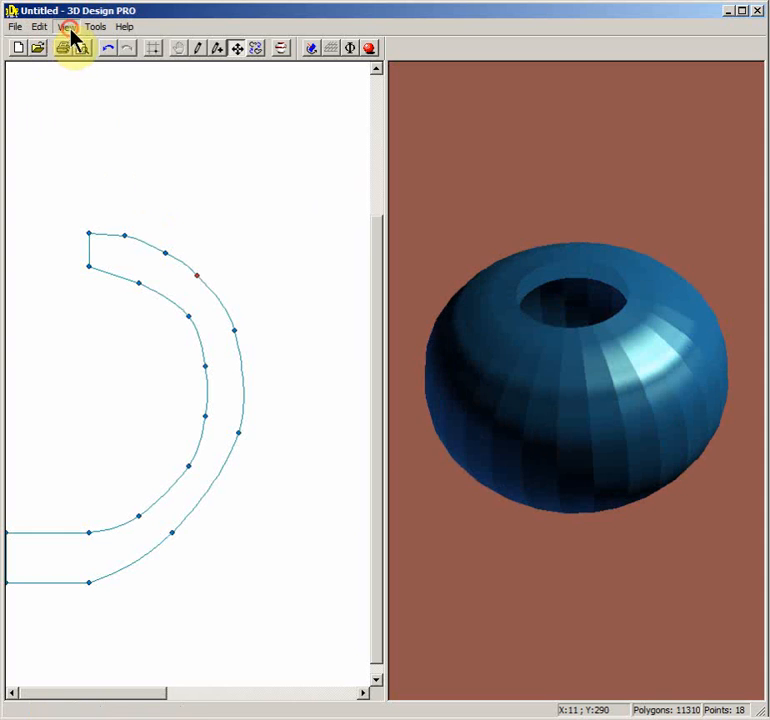
# Step: Turn on smooth shading for the 3D object and compare the preview with it toggled off and on
pyautogui.click(66, 26)
pyautogui.click(86, 107)
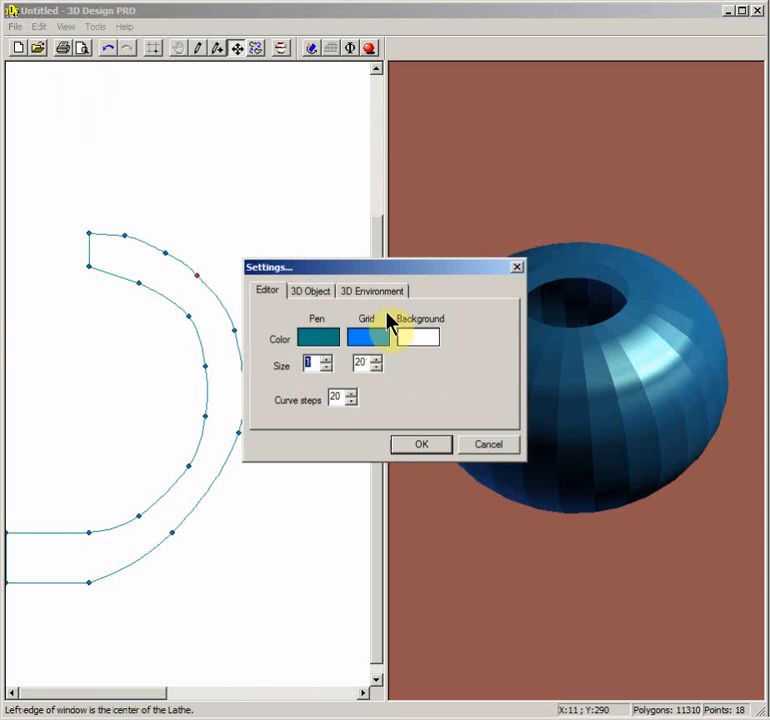
pyautogui.click(331, 296)
pyautogui.click(376, 347)
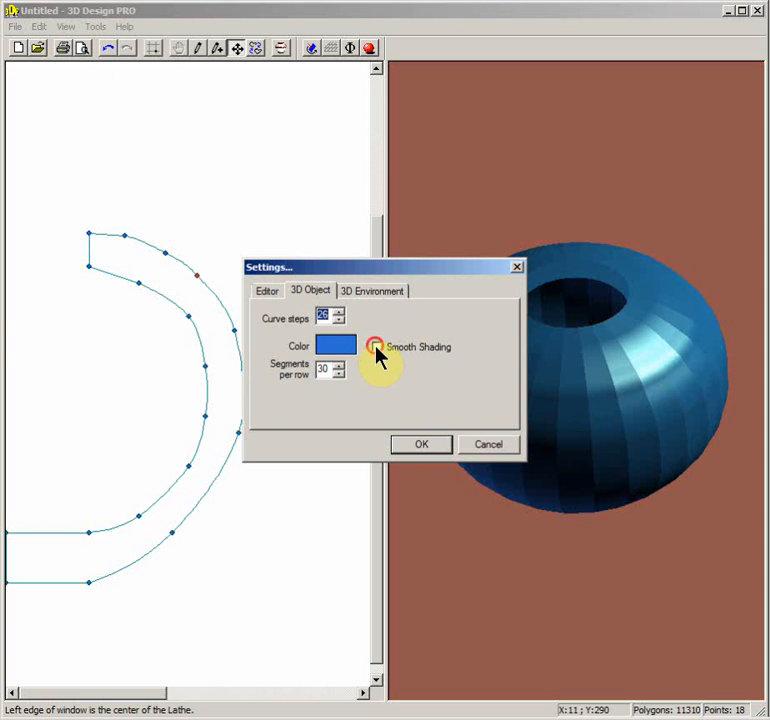
pyautogui.click(418, 446)
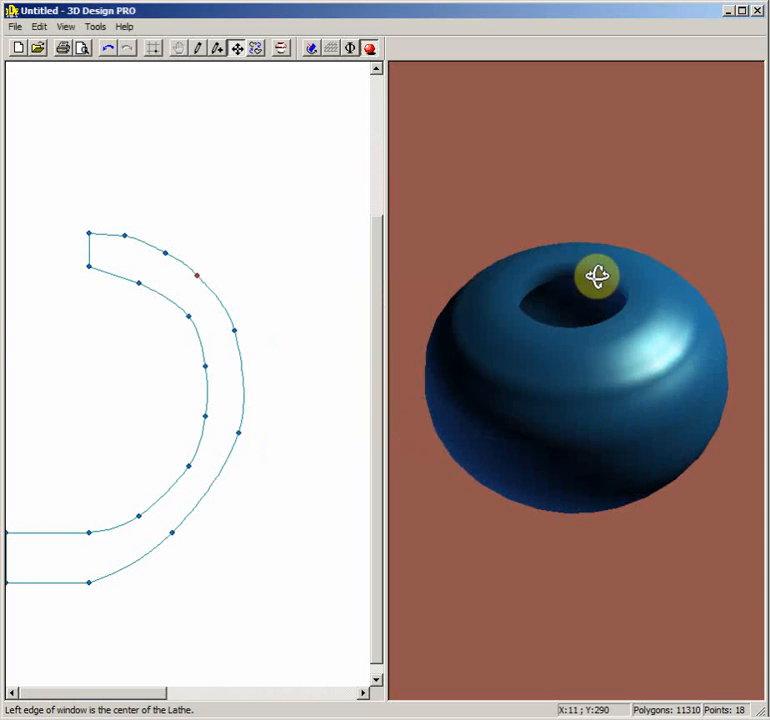
pyautogui.click(370, 54)
pyautogui.click(370, 54)
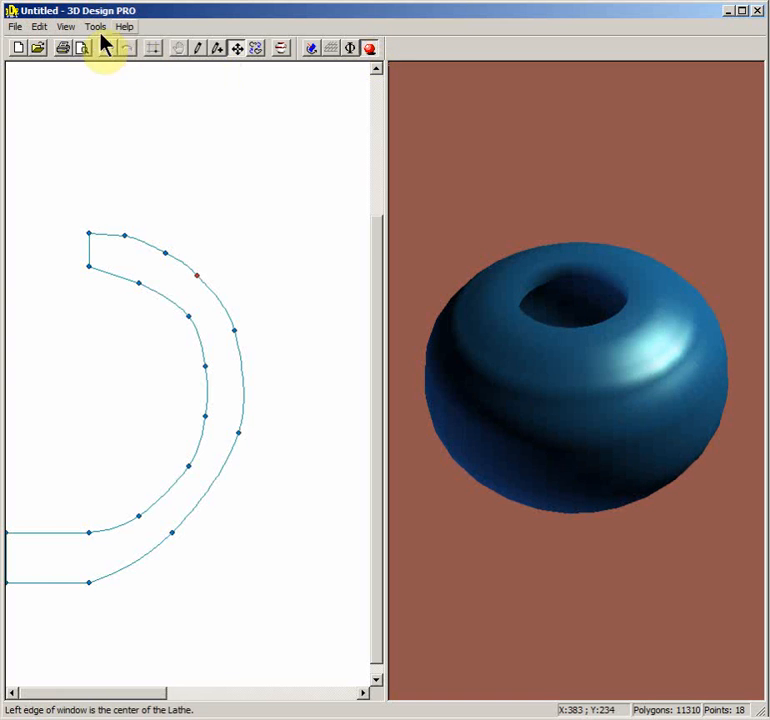
# Step: Set the 3D grid plane color to green (red 16, green 222, blue 47) and show the grid plane around the vessel
pyautogui.click(86, 109)
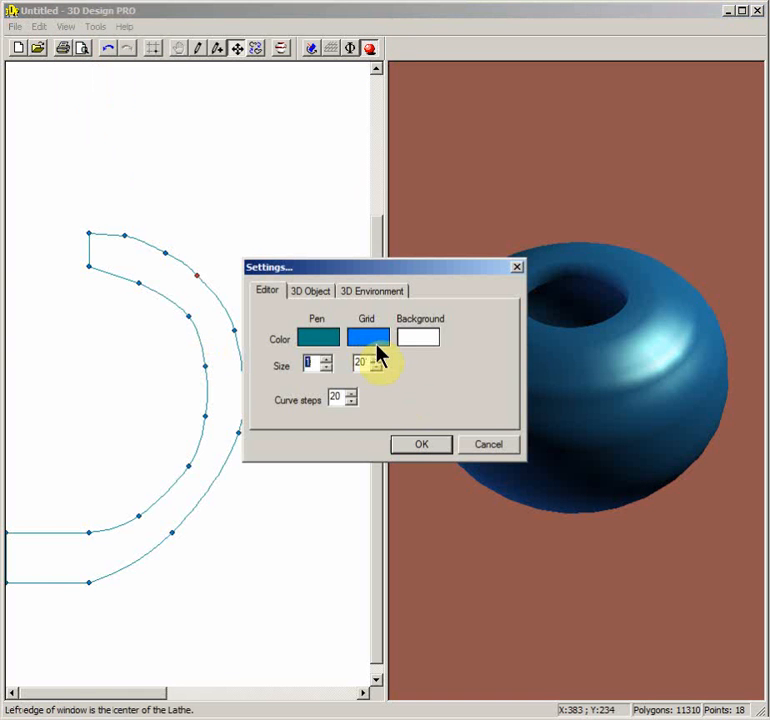
pyautogui.click(310, 291)
pyautogui.click(368, 296)
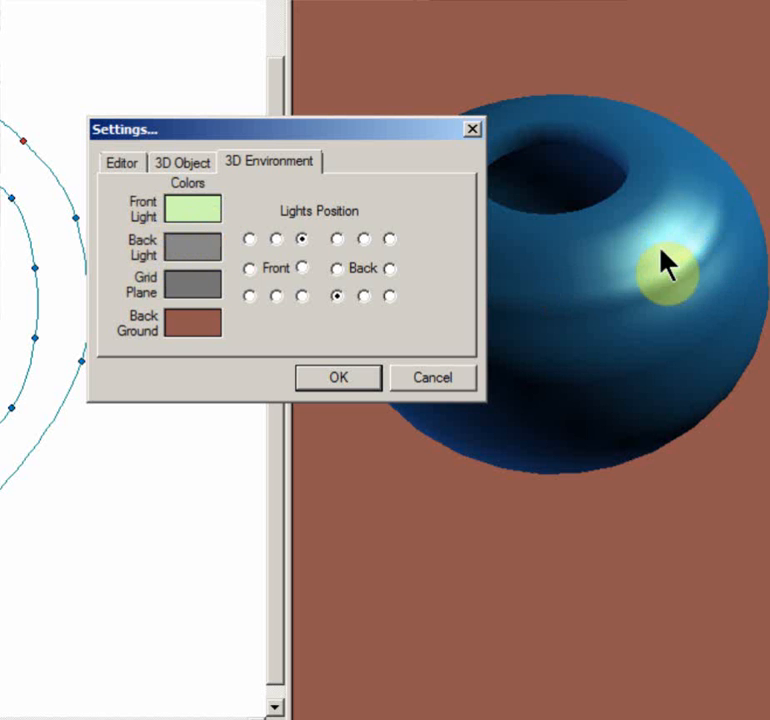
pyautogui.click(198, 288)
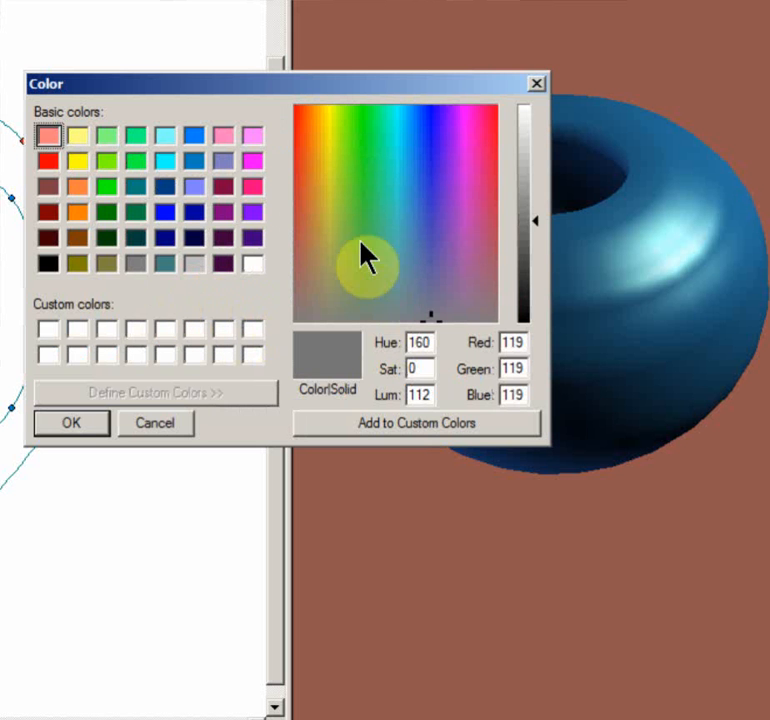
pyautogui.click(478, 158)
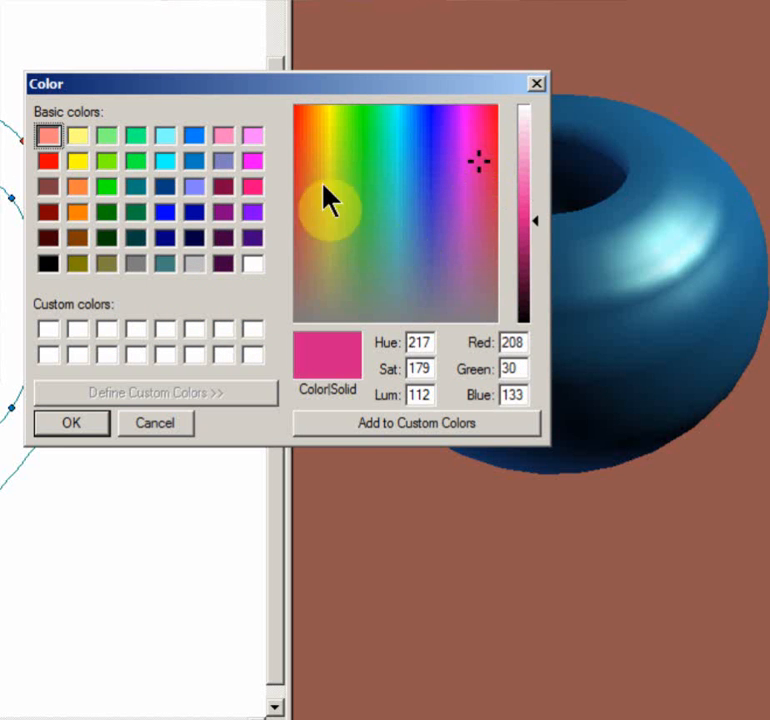
pyautogui.click(368, 134)
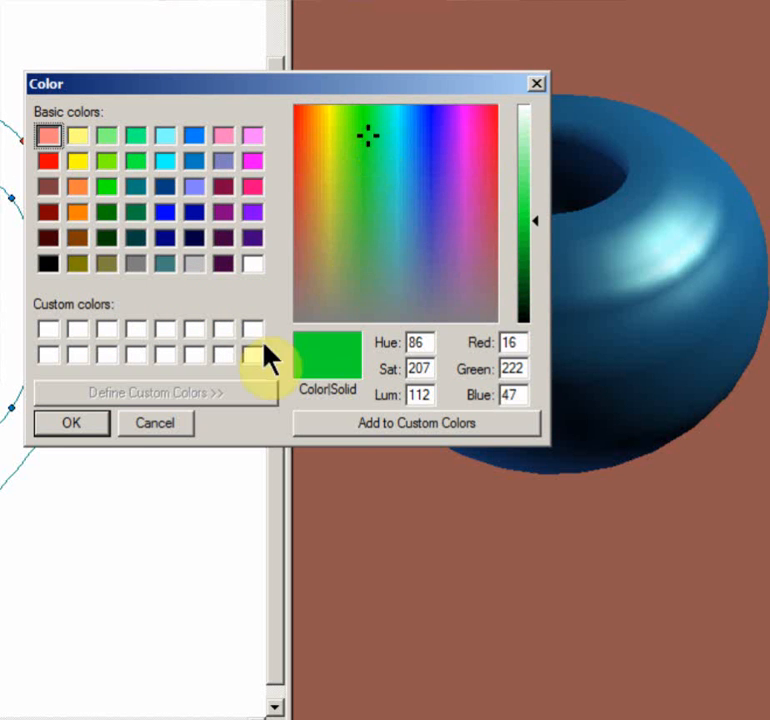
pyautogui.click(98, 424)
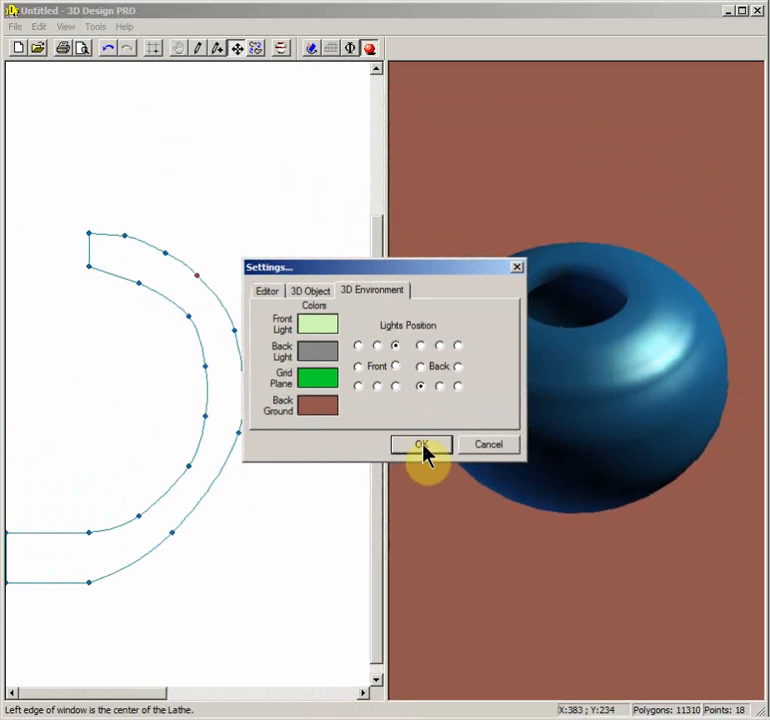
pyautogui.click(399, 427)
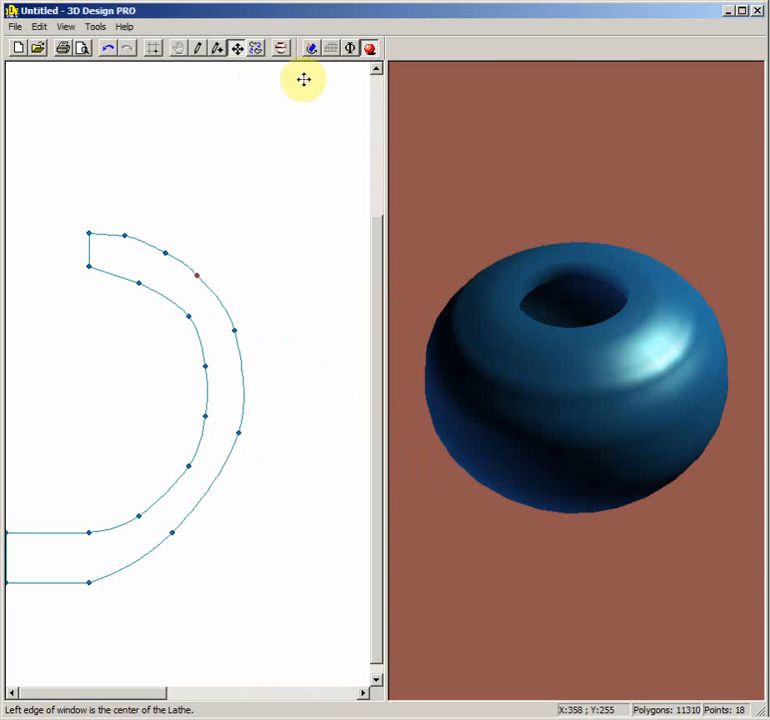
pyautogui.click(332, 48)
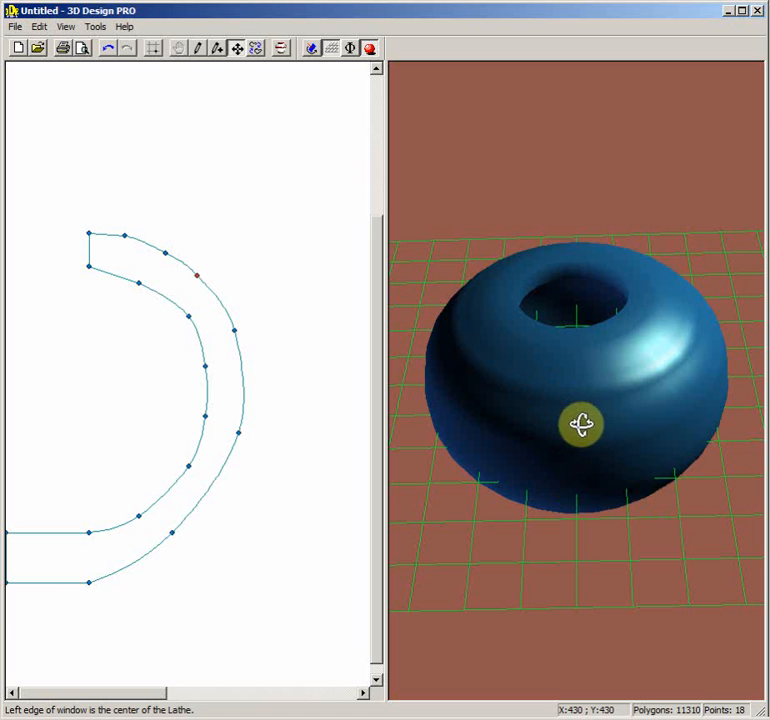
pyautogui.moveTo(555, 384); pyautogui.dragTo(536, 452)
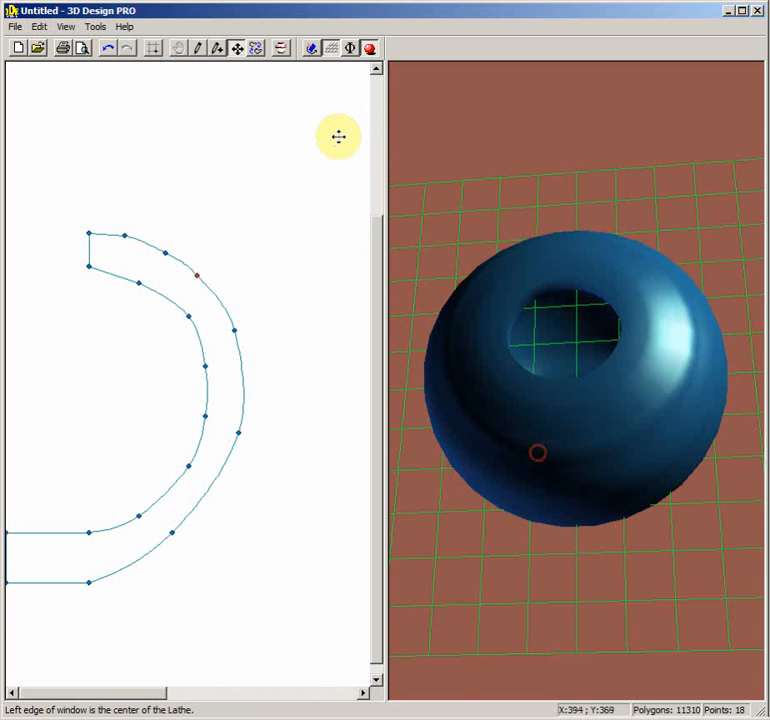
# Step: Move the 3D environment's front light to the middle-left position and apply the setting
pyautogui.click(66, 27)
pyautogui.click(79, 109)
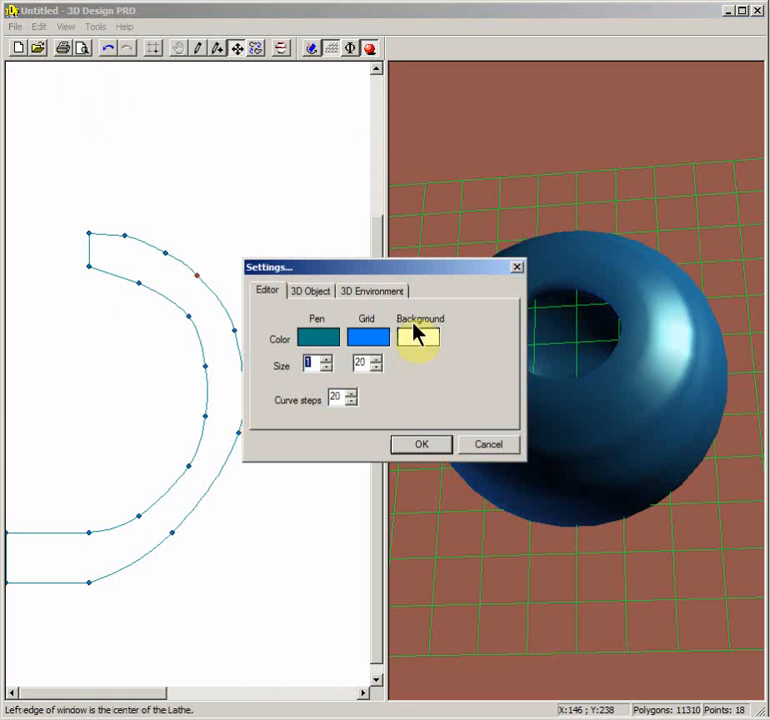
pyautogui.click(390, 292)
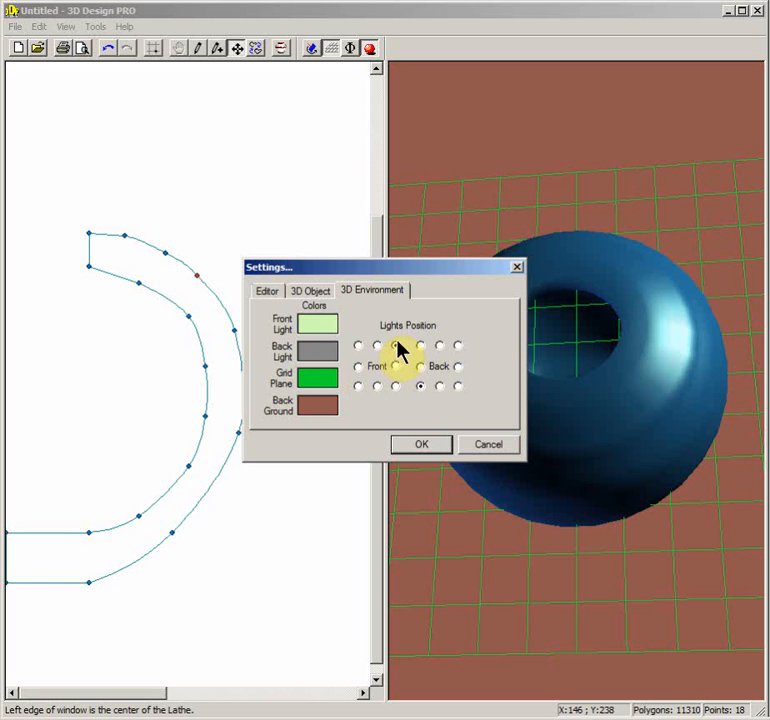
pyautogui.click(358, 366)
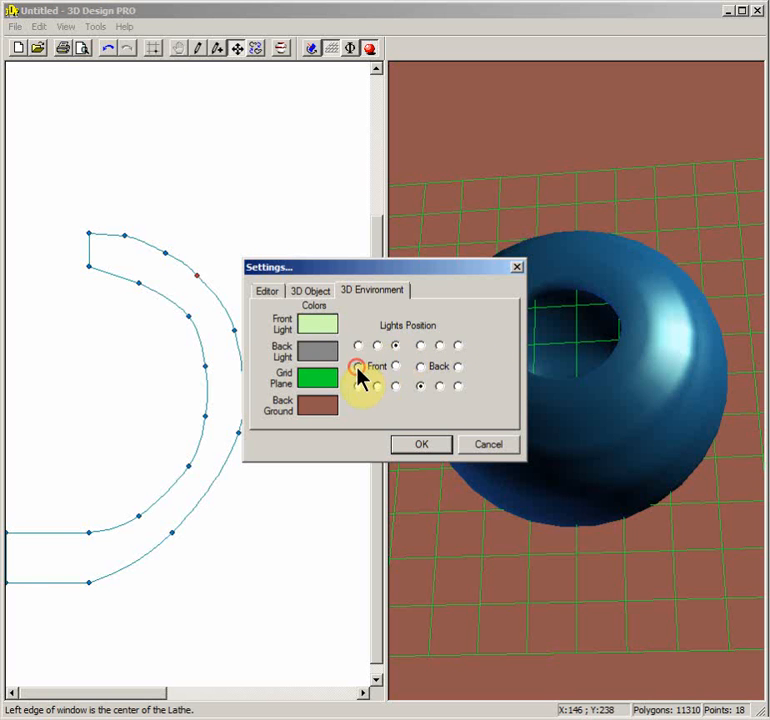
pyautogui.click(422, 445)
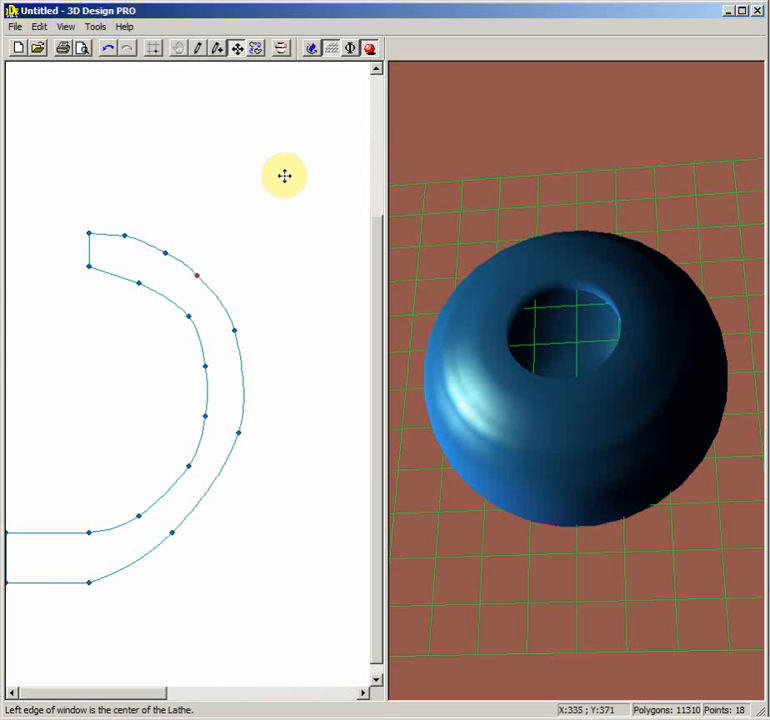
# Step: Start a new design, and open the sample vessel 505.3dp from the Hollow Forms folder inside 3D Vessels
pyautogui.hotkey('ctrl', 'n')
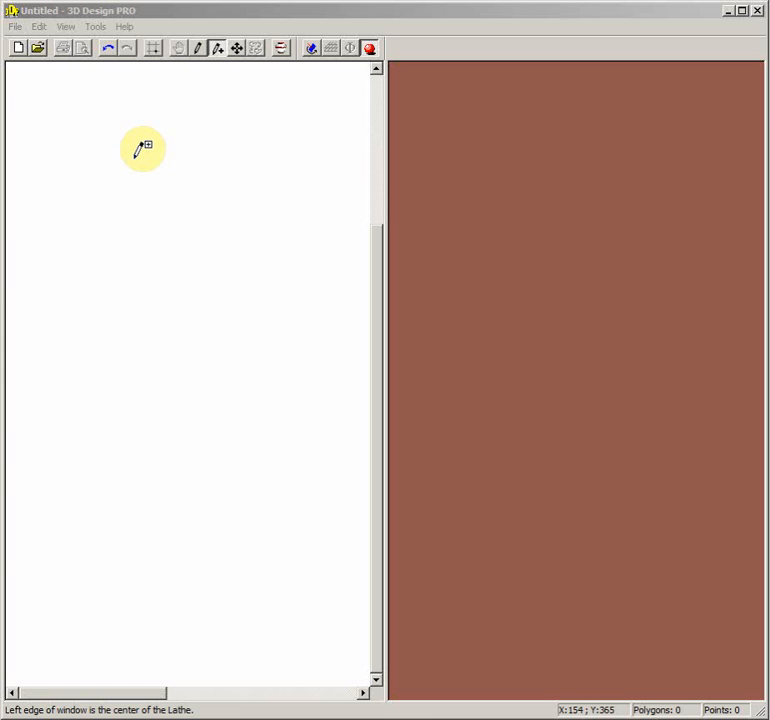
pyautogui.click(15, 27)
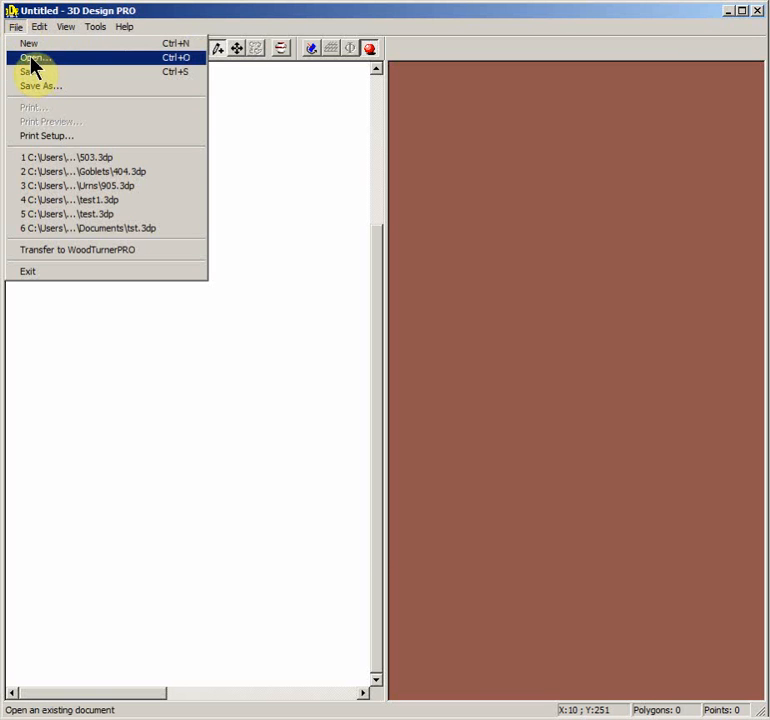
pyautogui.click(33, 62)
pyautogui.click(145, 302)
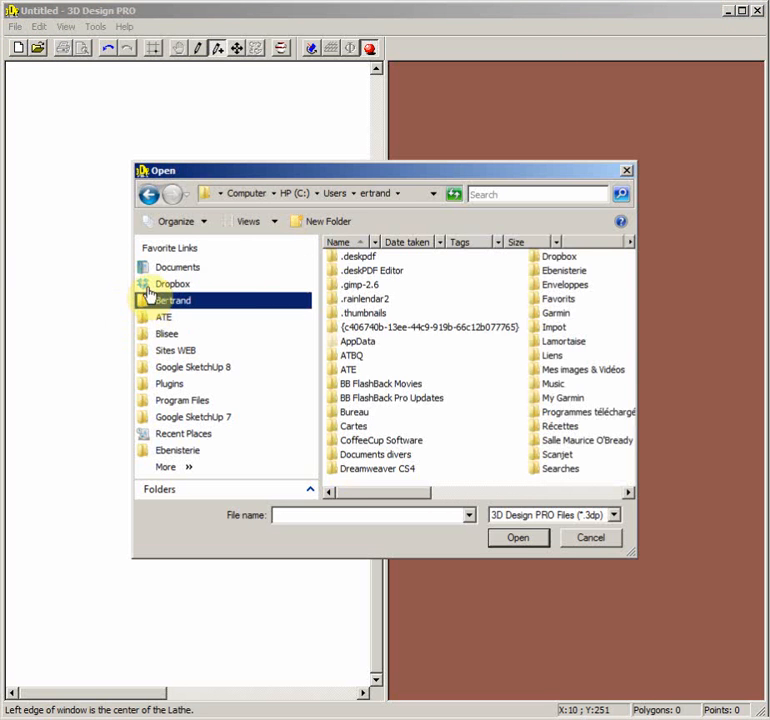
pyautogui.click(148, 278)
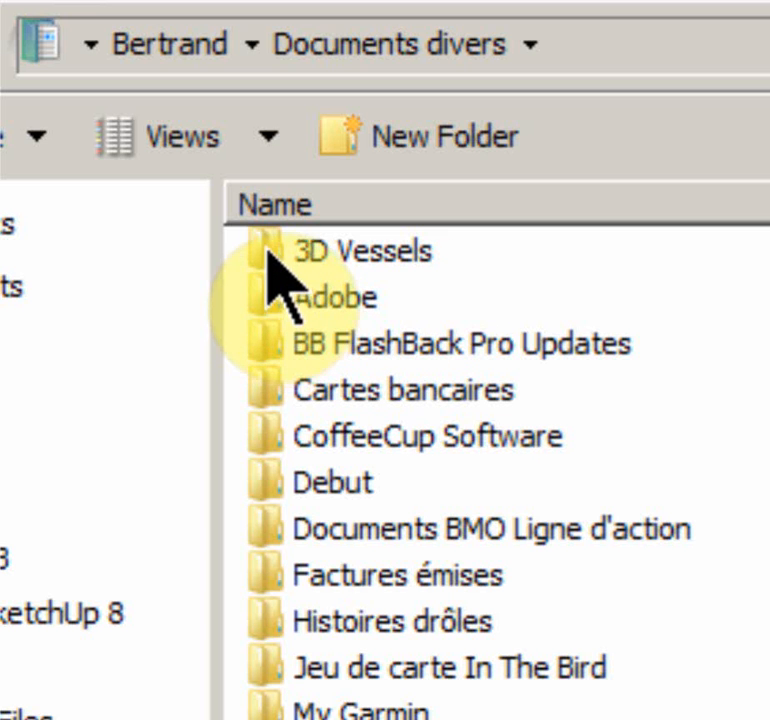
pyautogui.doubleClick(266, 255)
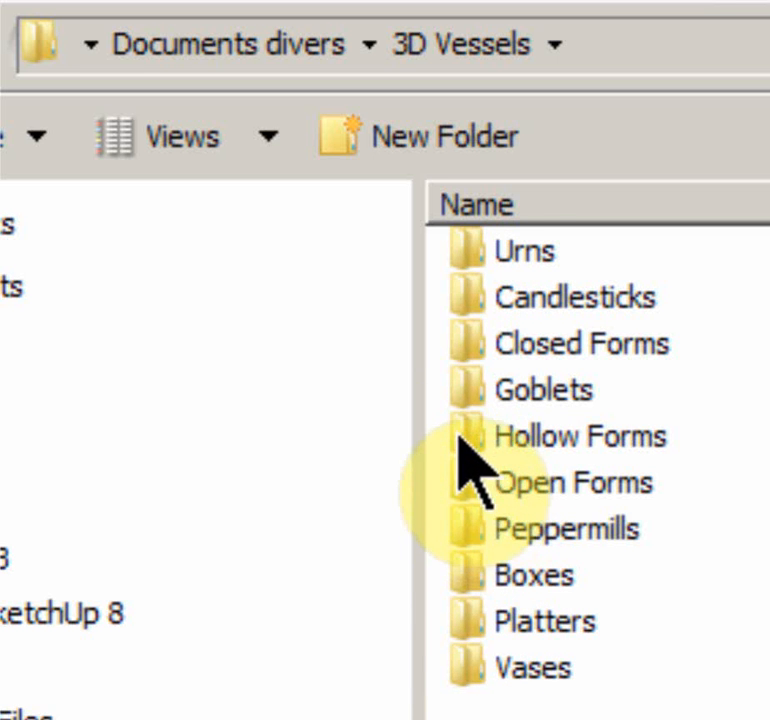
pyautogui.doubleClick(466, 437)
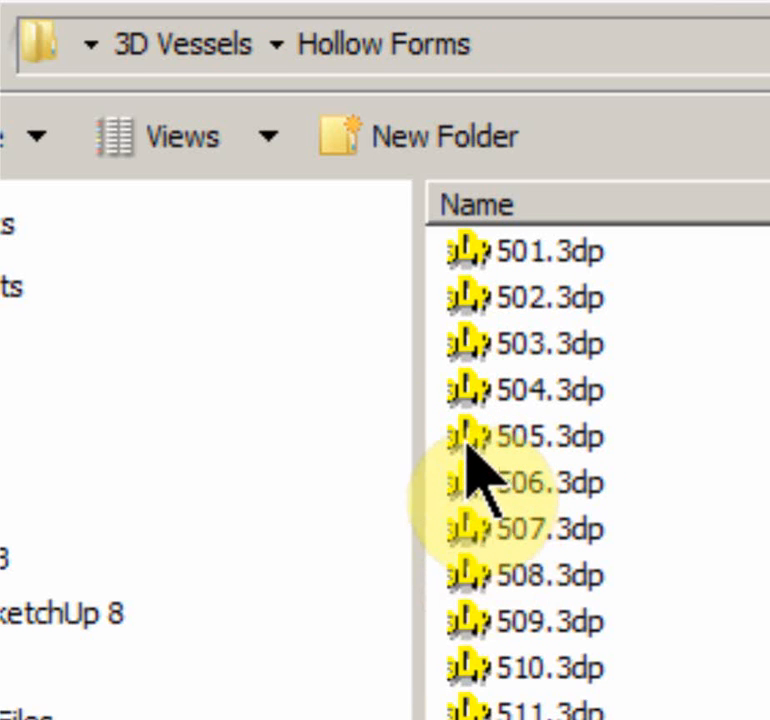
pyautogui.click(478, 445)
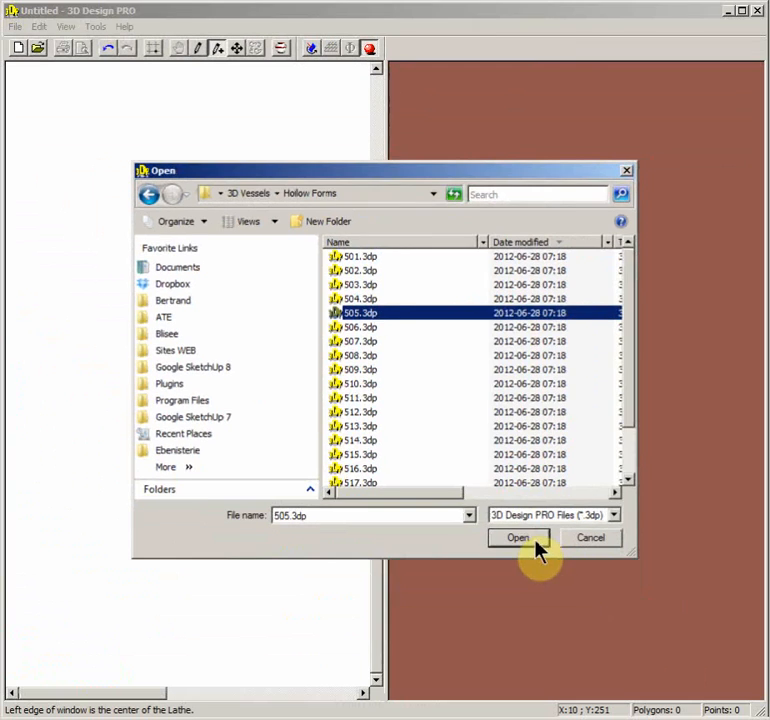
pyautogui.click(537, 540)
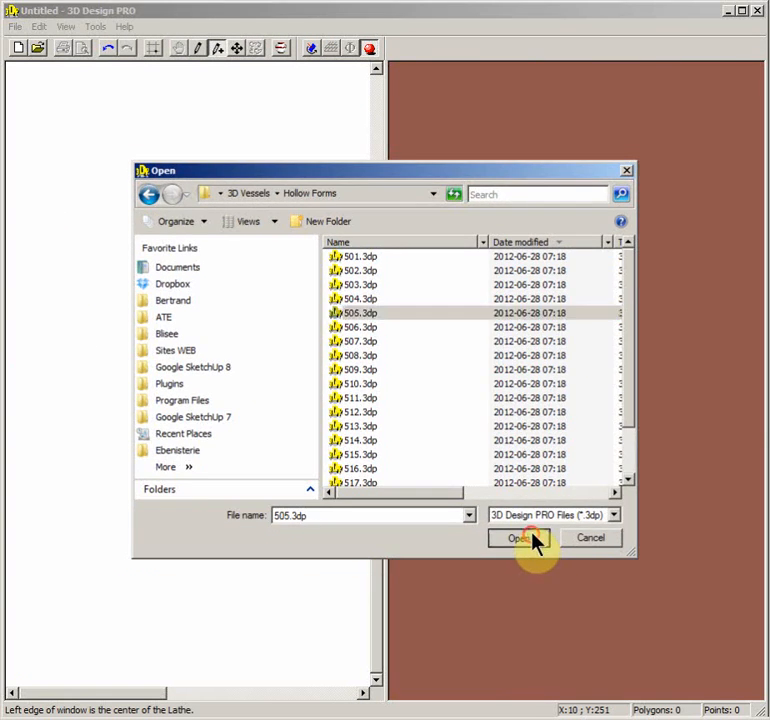
pyautogui.moveTo(483, 400); pyautogui.dragTo(516, 477)
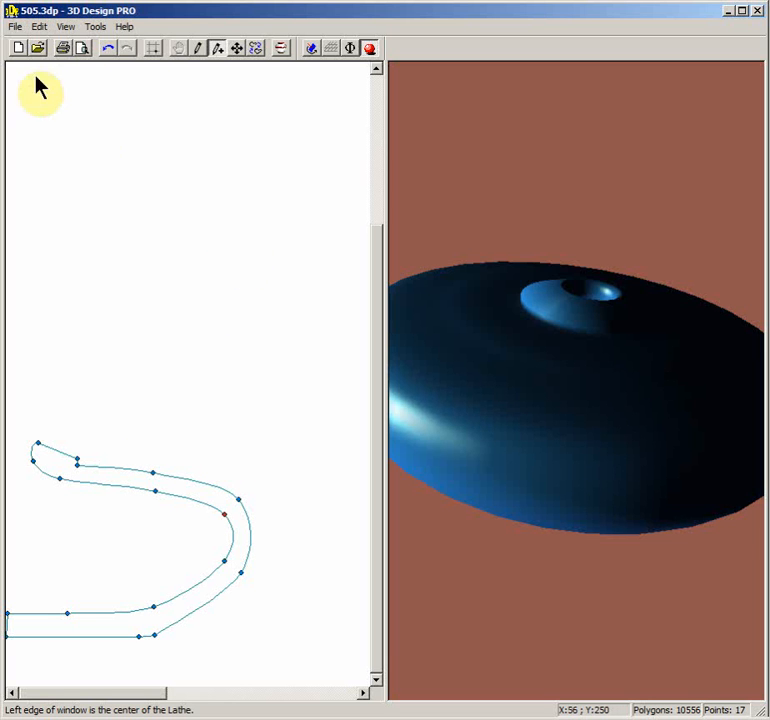
# Step: Start a new blank design in place of the sample vessel
pyautogui.click(18, 48)
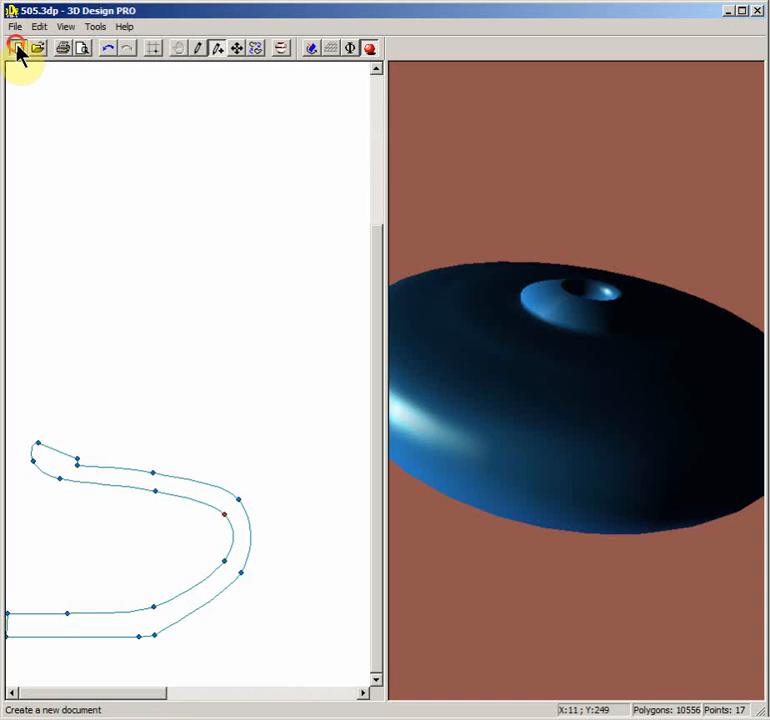
pyautogui.click(96, 28)
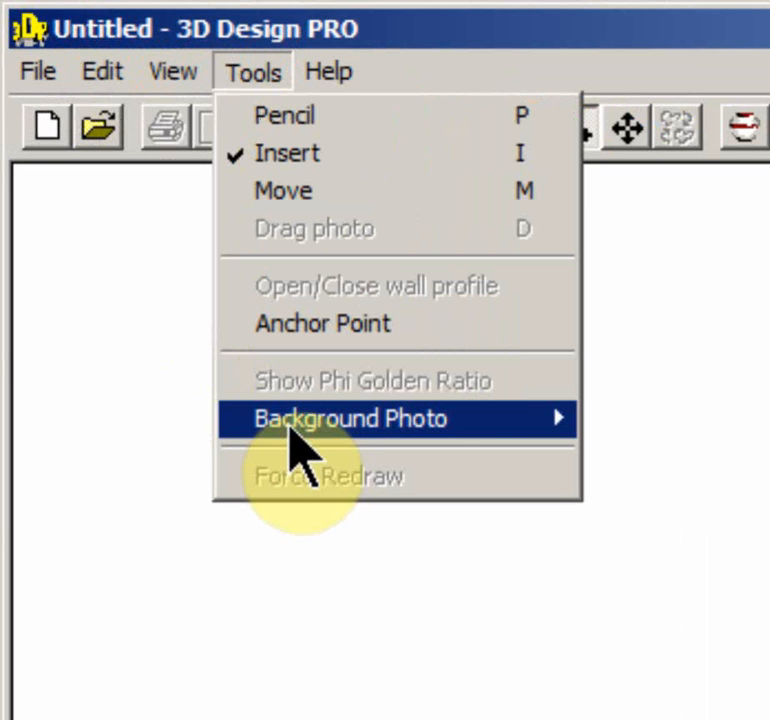
pyautogui.moveTo(148, 159)
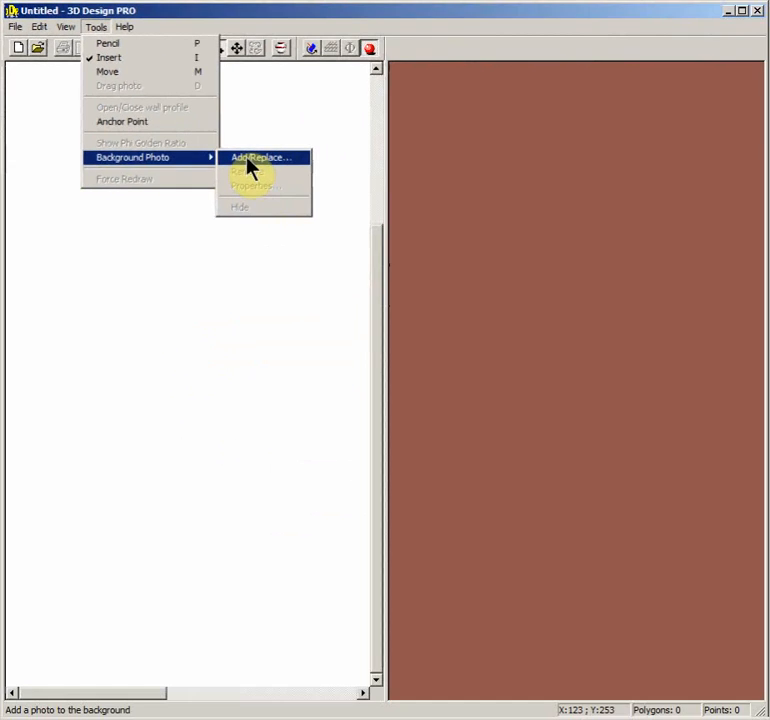
pyautogui.click(251, 163)
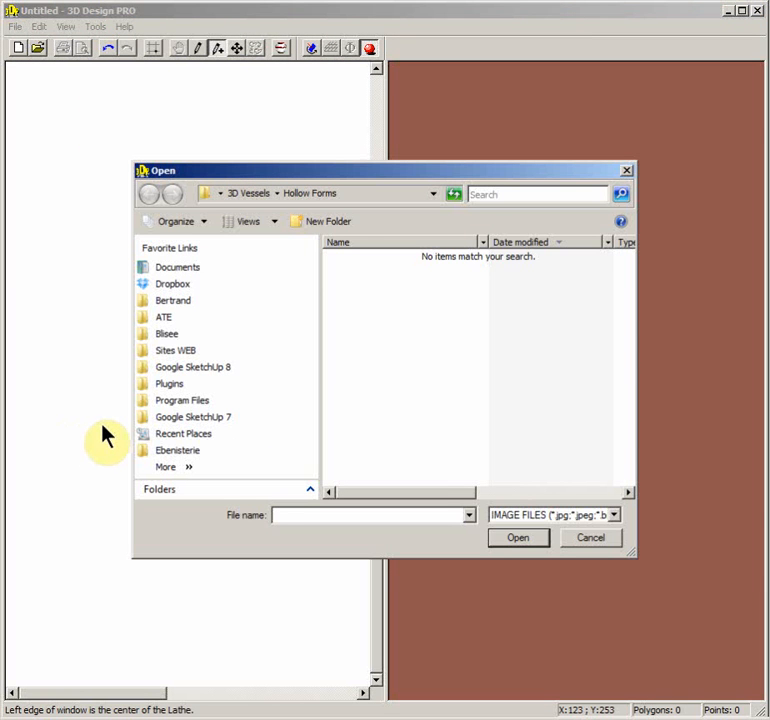
pyautogui.press('Escape')
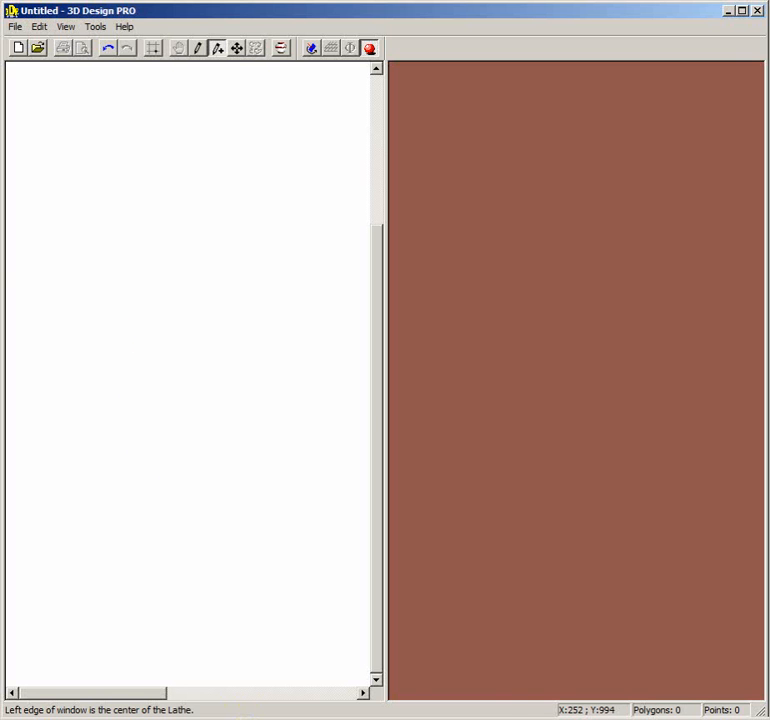
# Step: Switch to Firefox, search Google for "urne" and show the image results
pyautogui.hotkey('alt', 'Tab')
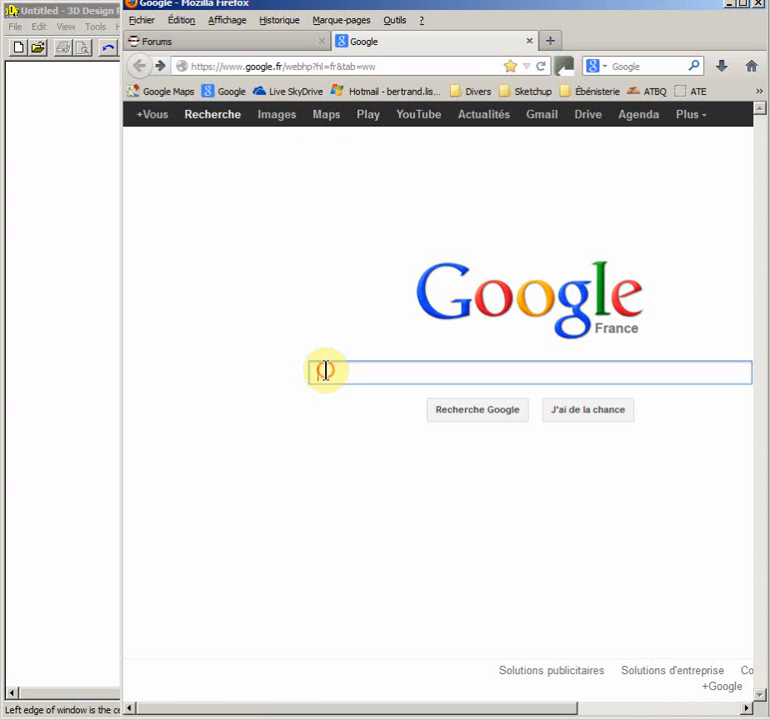
pyautogui.write('urn e')
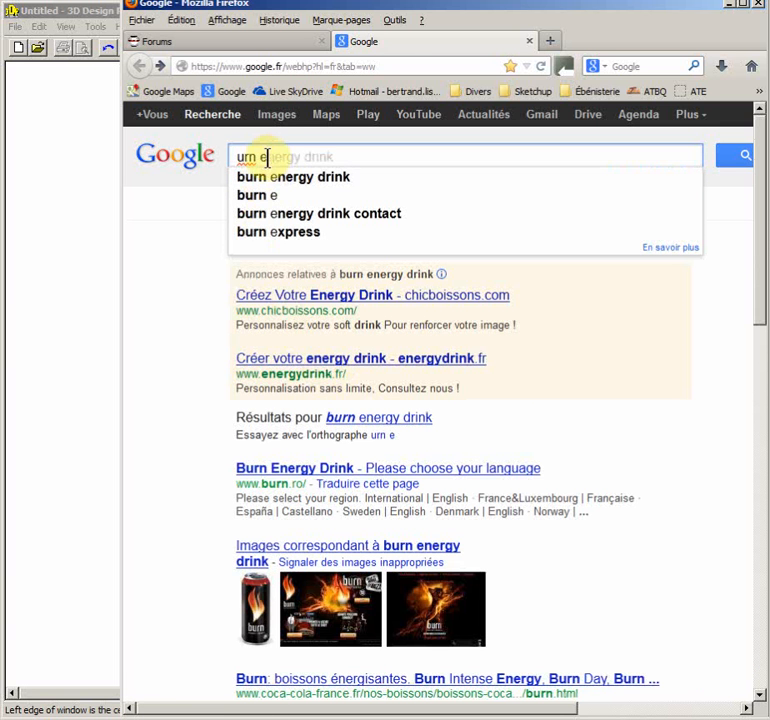
pyautogui.press('BackSpace')
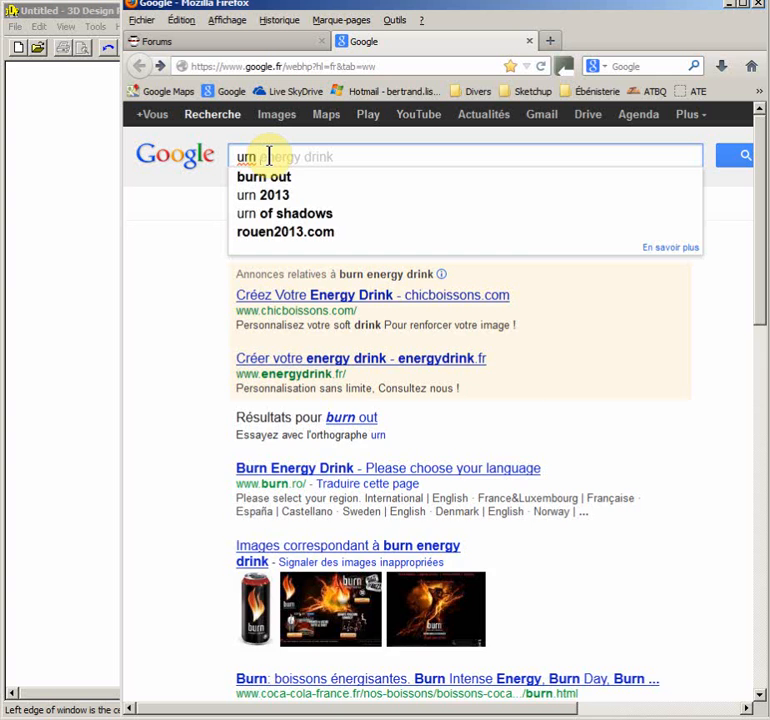
pyautogui.press('BackSpace')
pyautogui.write('e')
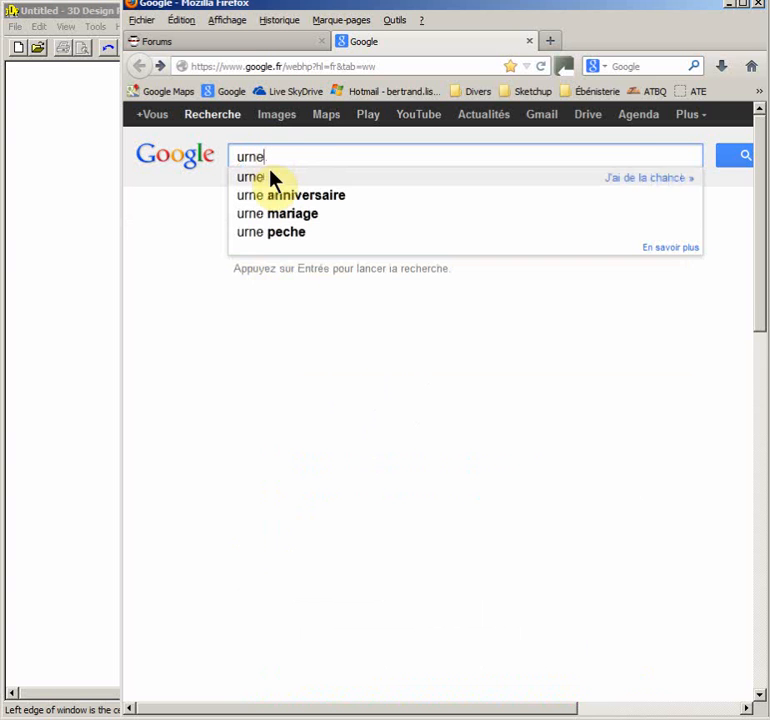
pyautogui.click(744, 160)
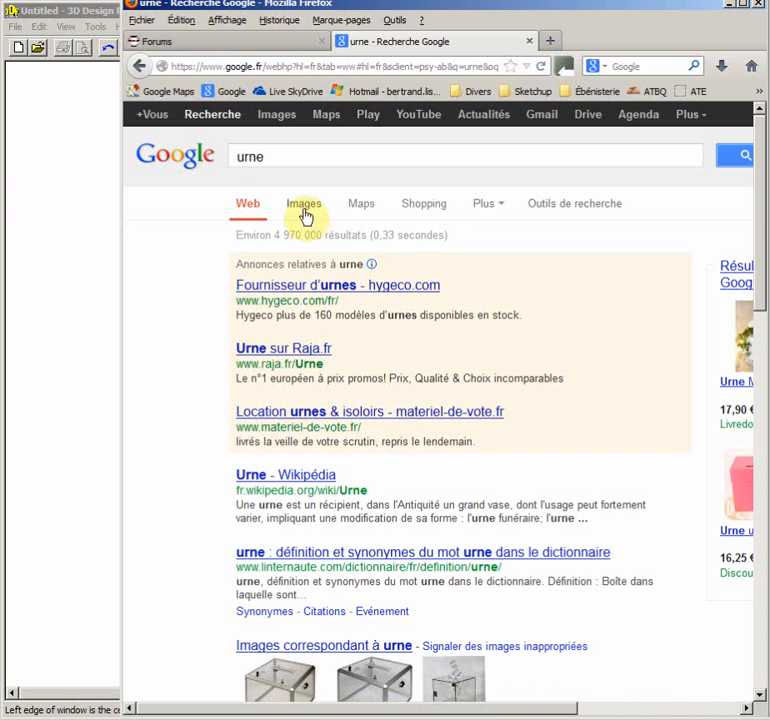
pyautogui.click(305, 212)
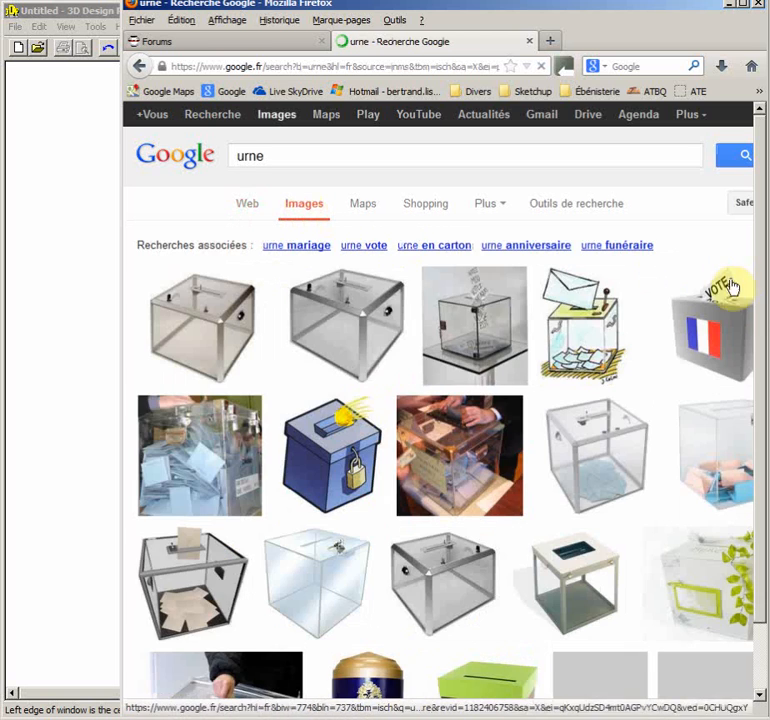
# Step: Find the round pearl-white ceramic urn image and save it as urne.jpg in the documents temporaires folder, replacing the existing file
pyautogui.moveTo(762, 134); pyautogui.dragTo(735, 298)
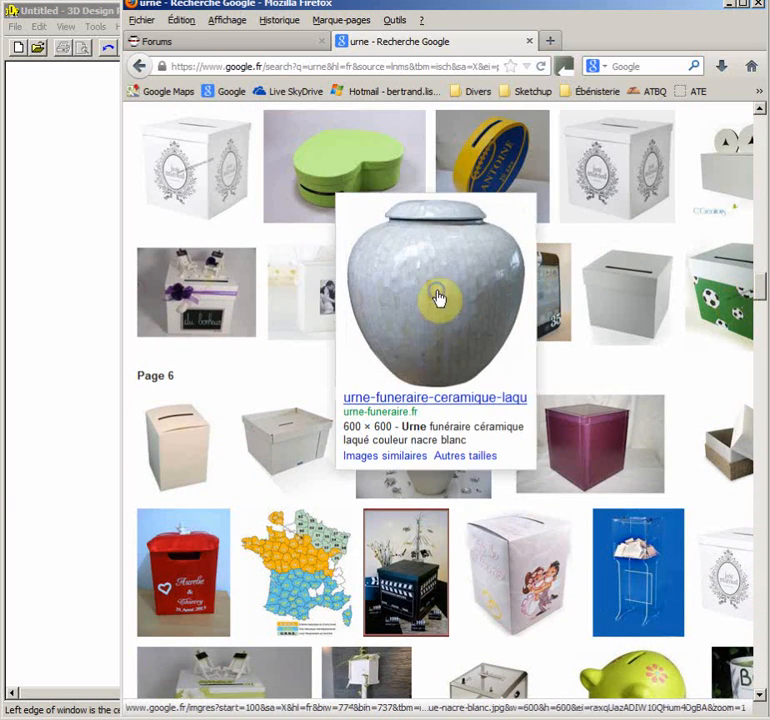
pyautogui.rightClick(438, 297)
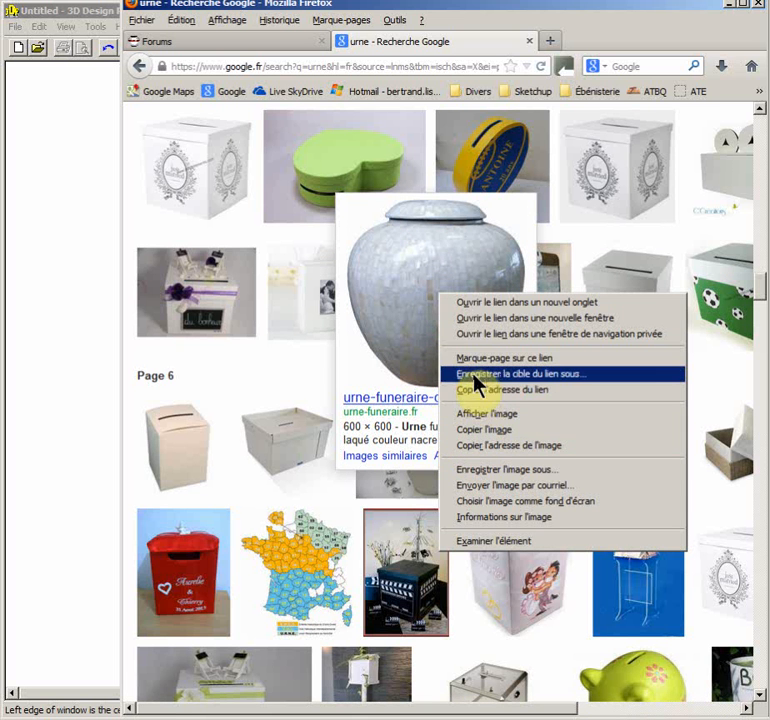
pyautogui.click(485, 470)
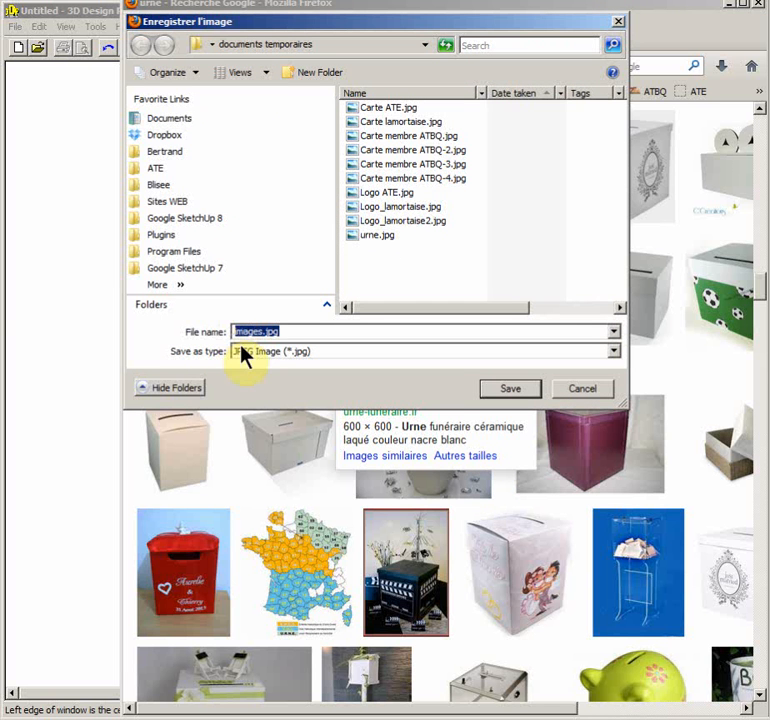
pyautogui.moveTo(285, 330); pyautogui.dragTo(218, 335)
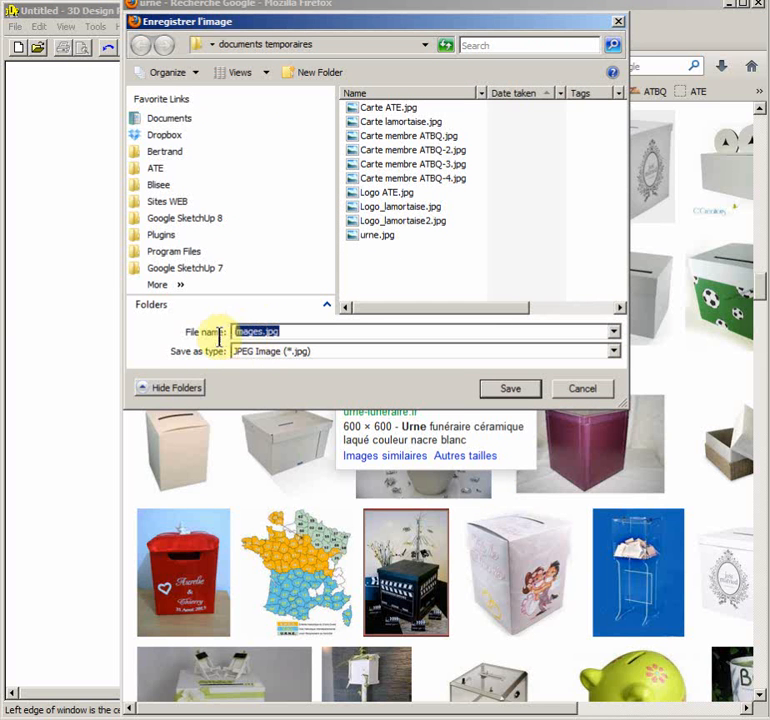
pyautogui.click(355, 236)
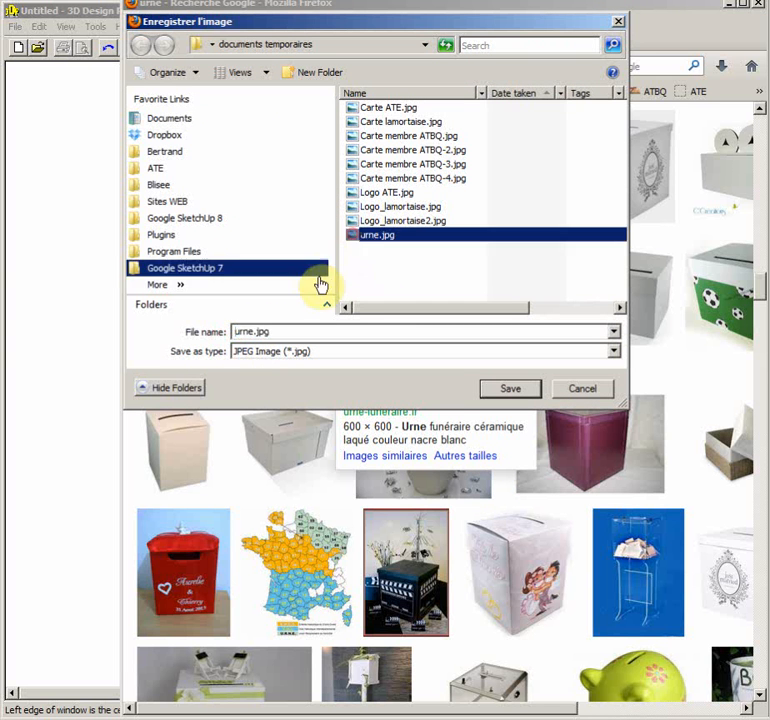
pyautogui.click(506, 391)
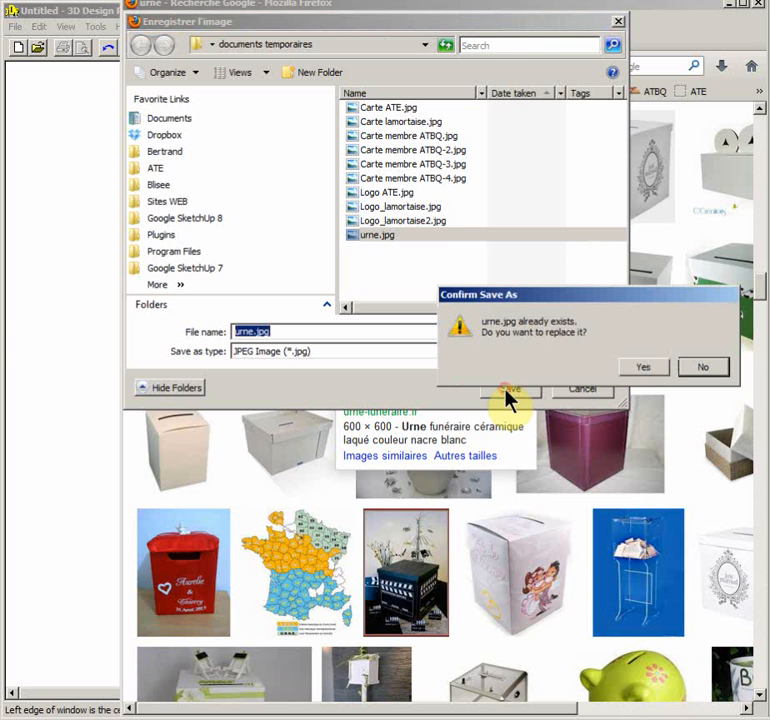
pyautogui.click(648, 380)
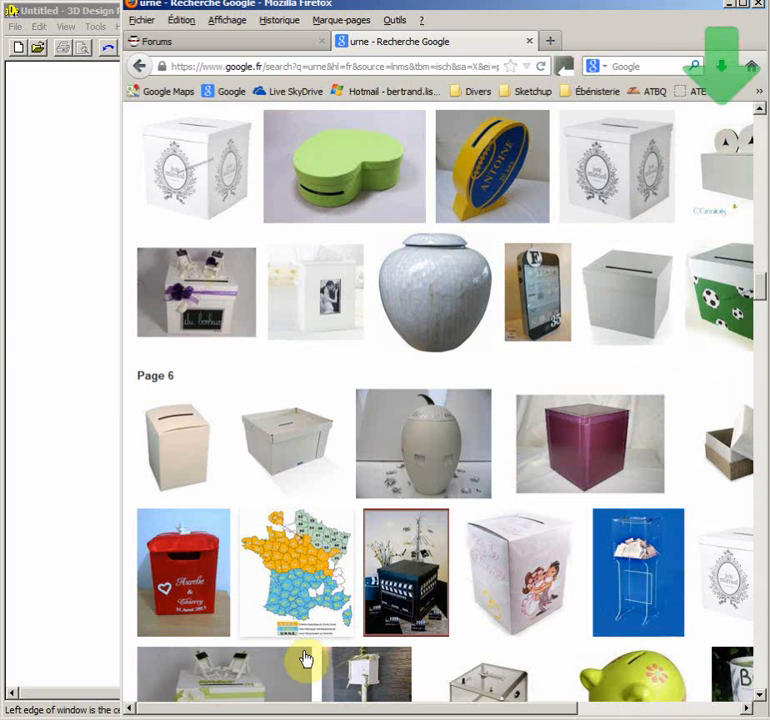
# Step: Switch back to 3D Design PRO and add urne.jpg from the documents temporaires folder as the background photo
pyautogui.hotkey('alt', 'Tab')
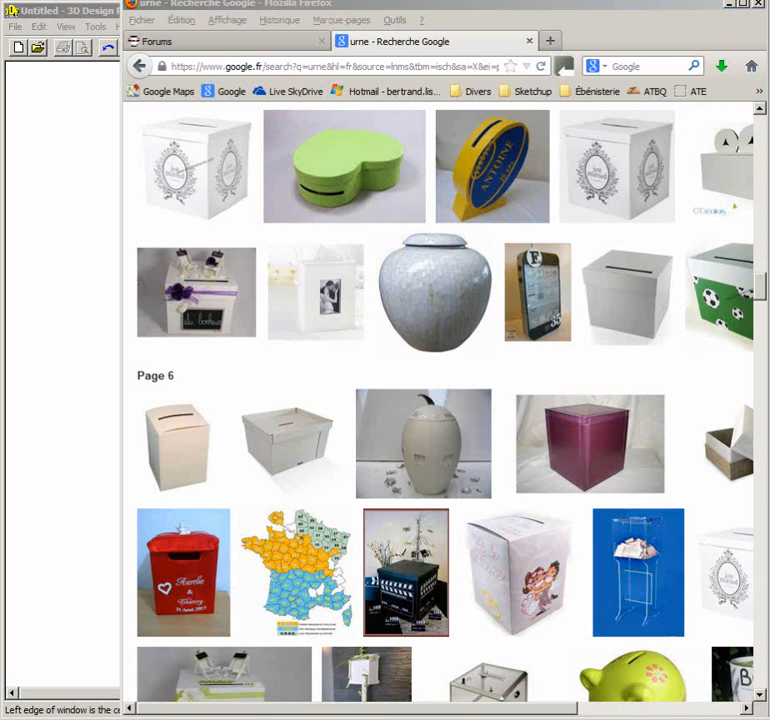
pyautogui.click(96, 27)
pyautogui.moveTo(144, 163)
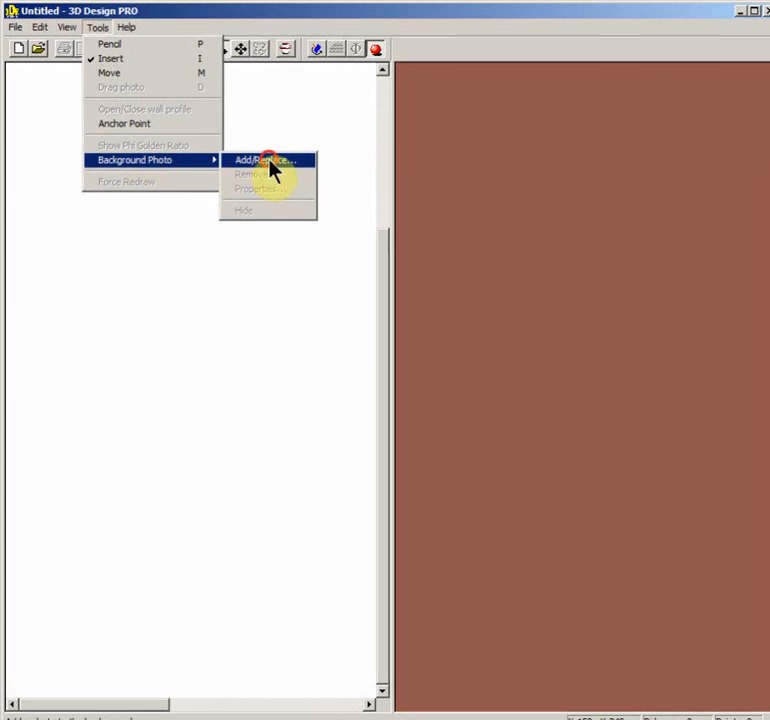
pyautogui.click(265, 160)
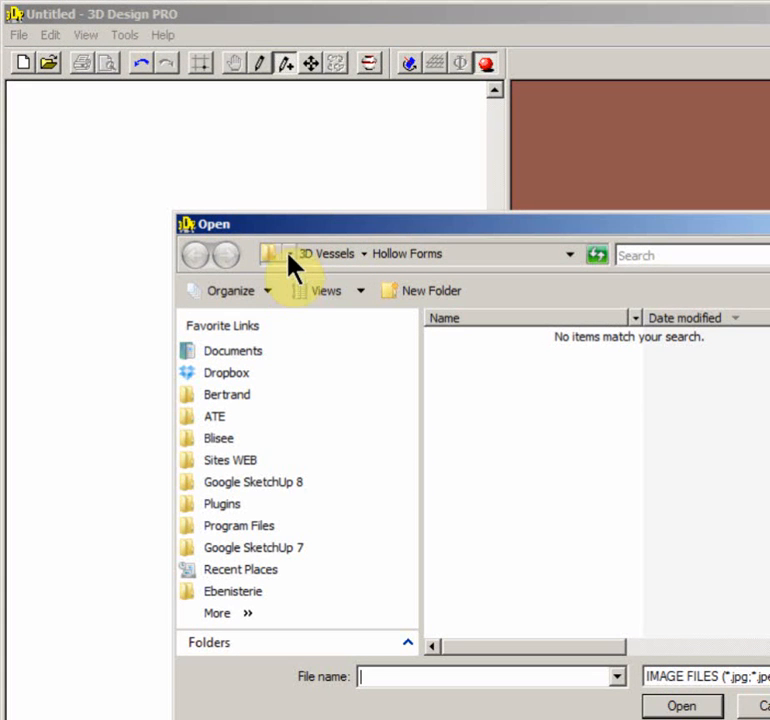
pyautogui.click(290, 256)
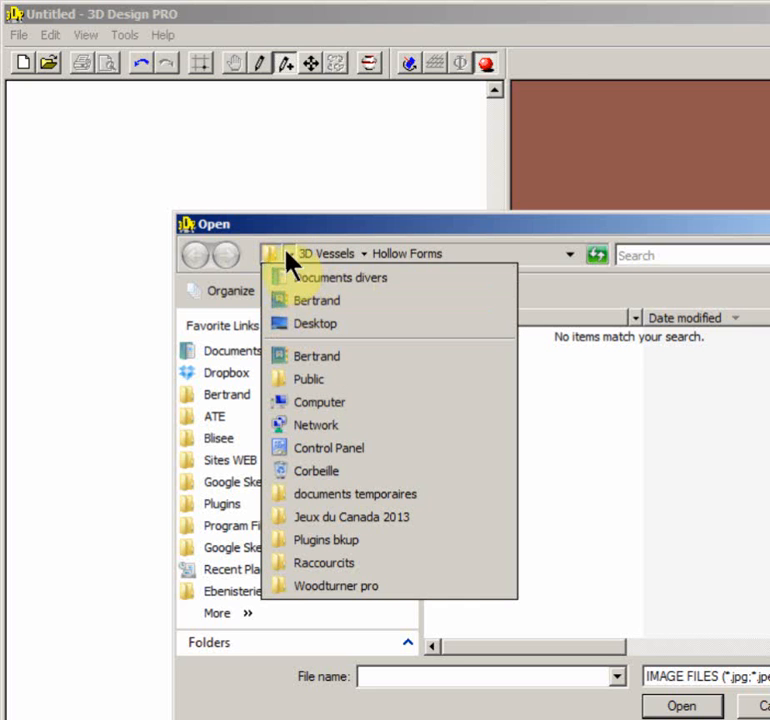
pyautogui.click(293, 255)
pyautogui.click(289, 256)
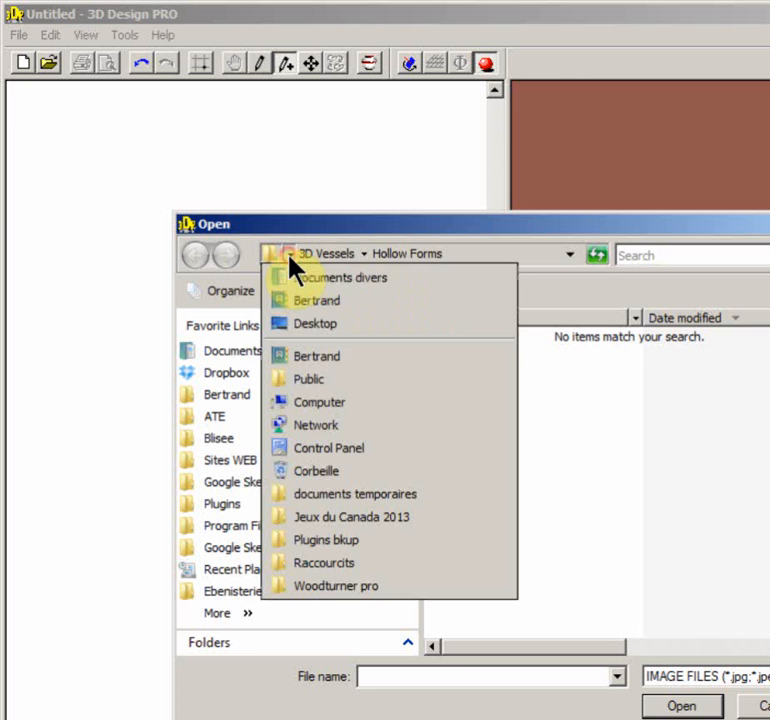
pyautogui.click(305, 325)
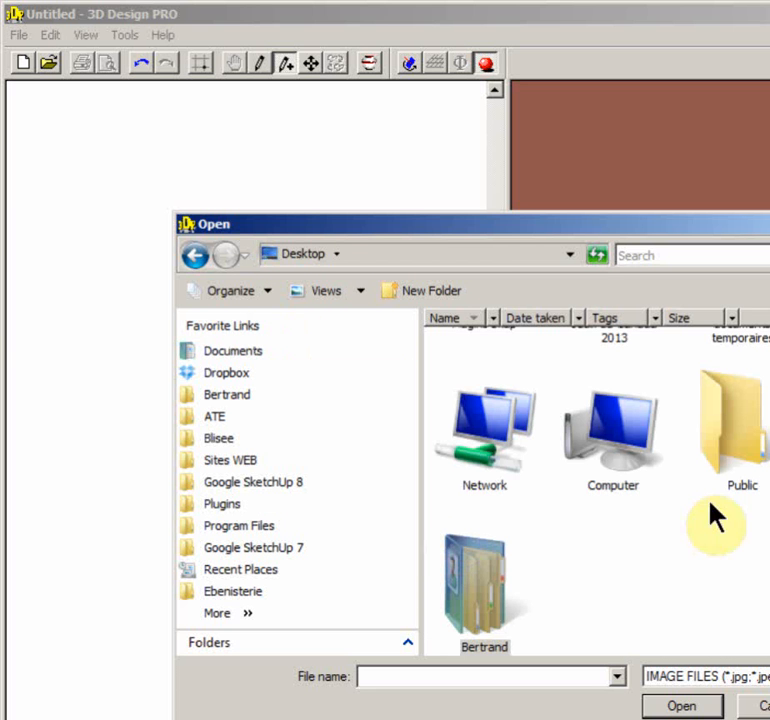
pyautogui.scroll(3, 597, 490)
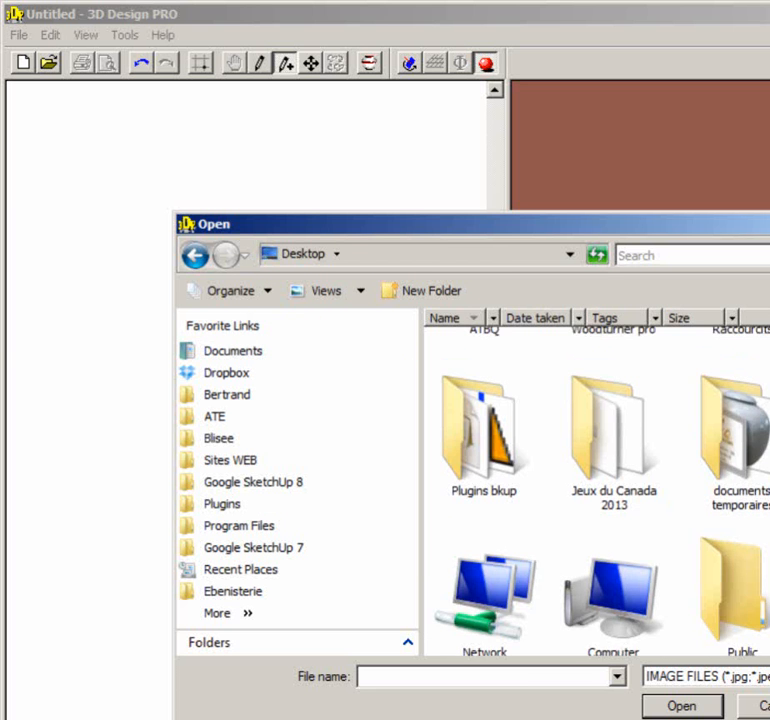
pyautogui.doubleClick(733, 466)
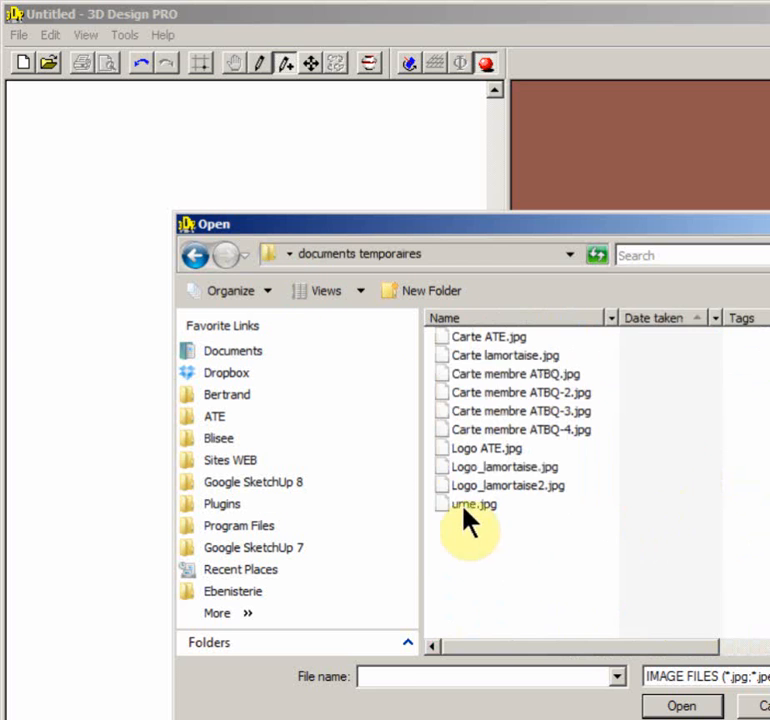
pyautogui.click(455, 508)
pyautogui.click(615, 629)
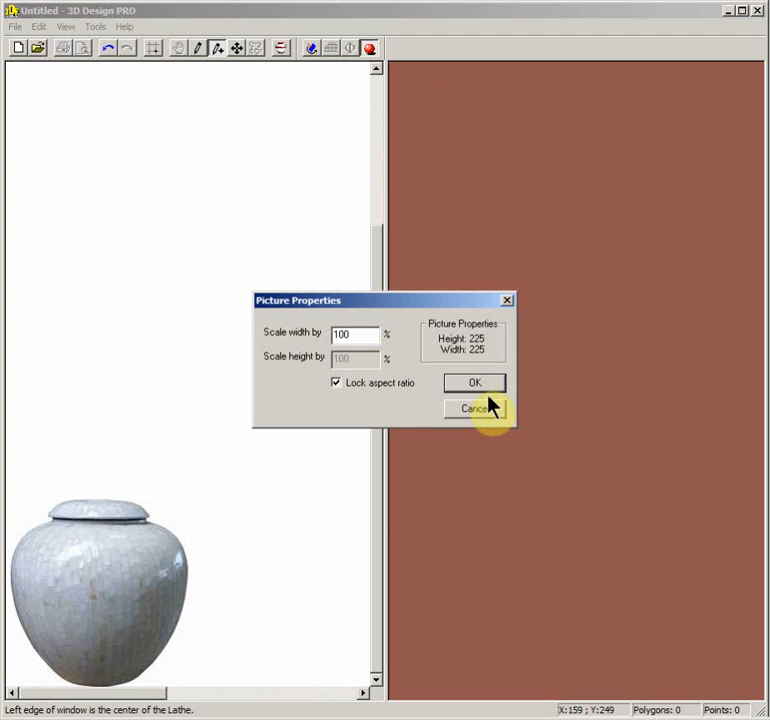
# Step: Scale the newly added urn photo to 300 % of its width with the aspect ratio locked
pyautogui.moveTo(362, 339); pyautogui.dragTo(320, 345)
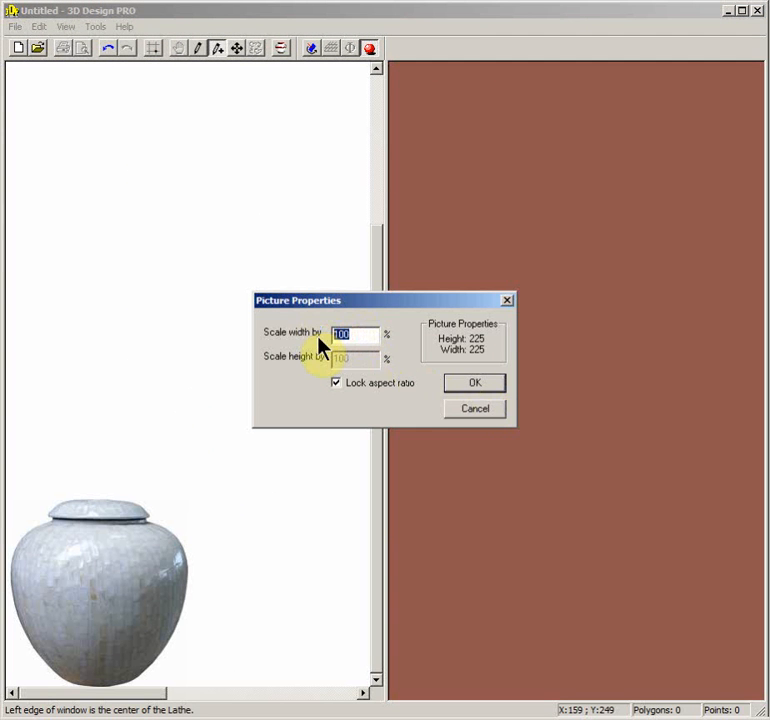
pyautogui.write('30')
pyautogui.press('Return')
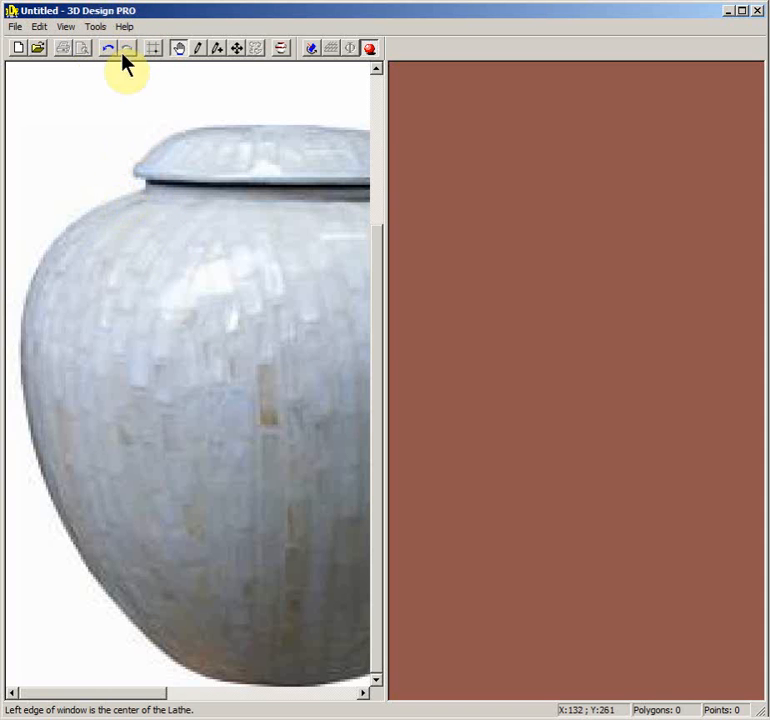
# Step: Change the background photo's width scale to 200 %, keeping the aspect ratio locked
pyautogui.click(96, 28)
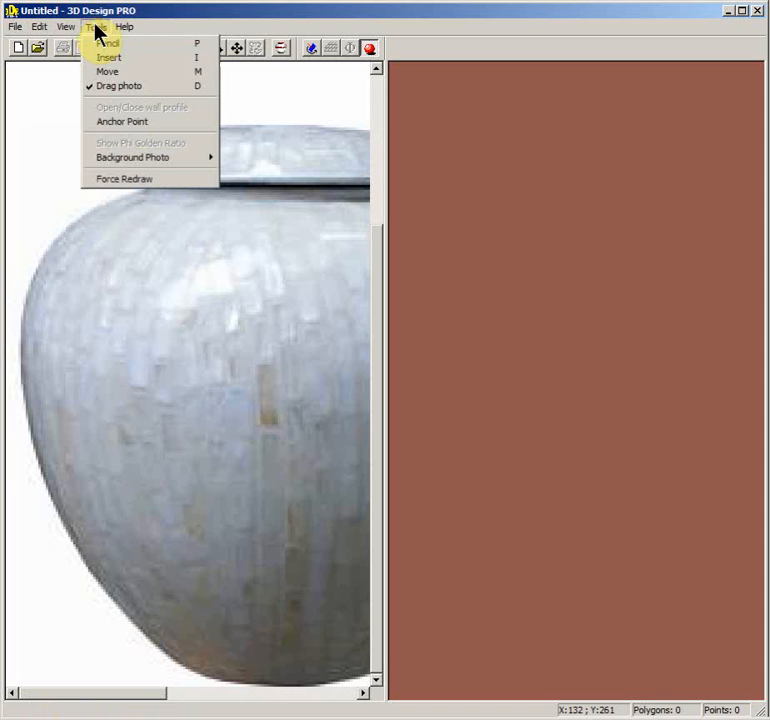
pyautogui.moveTo(131, 160)
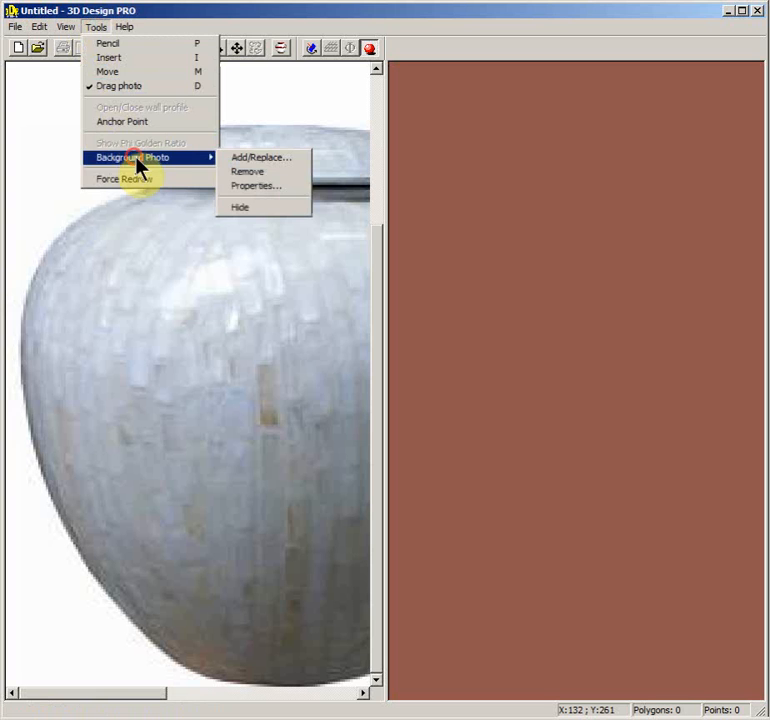
pyautogui.click(250, 190)
pyautogui.moveTo(358, 336); pyautogui.dragTo(320, 335)
pyautogui.write('200')
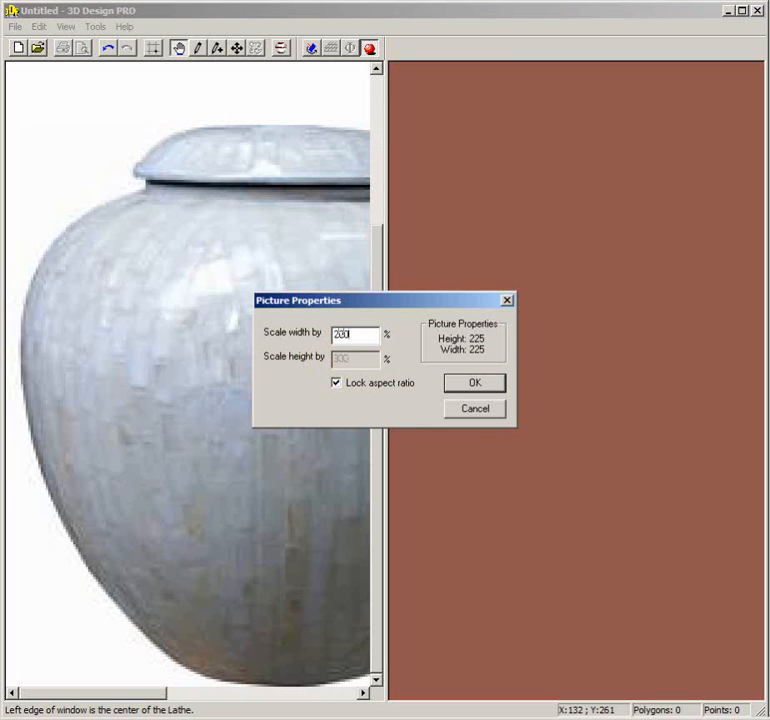
pyautogui.click(486, 386)
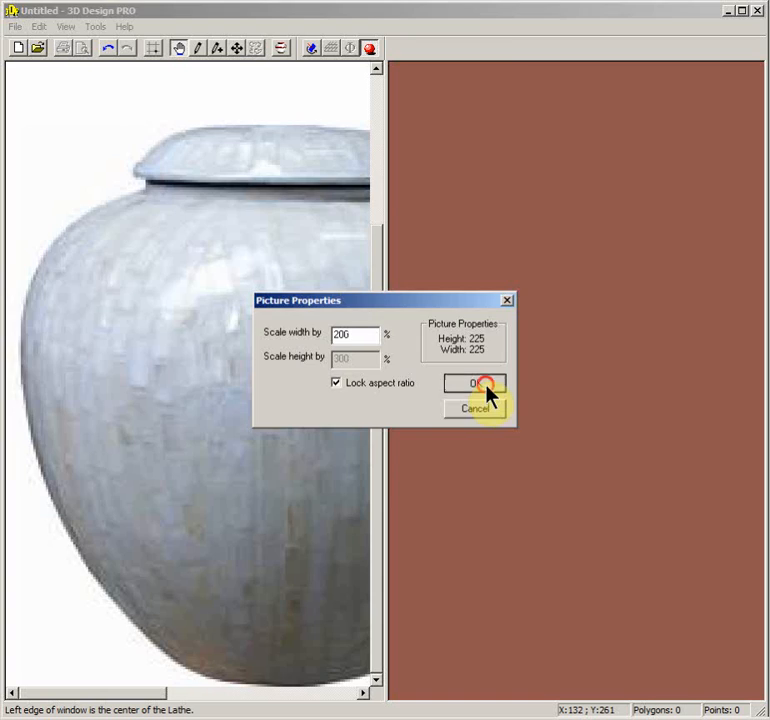
# Step: Move the background photo so the urn's vertical centre line sits on the lathe's centre axis, leaving only half the urn in view
pyautogui.moveTo(220, 531); pyautogui.dragTo(216, 449)
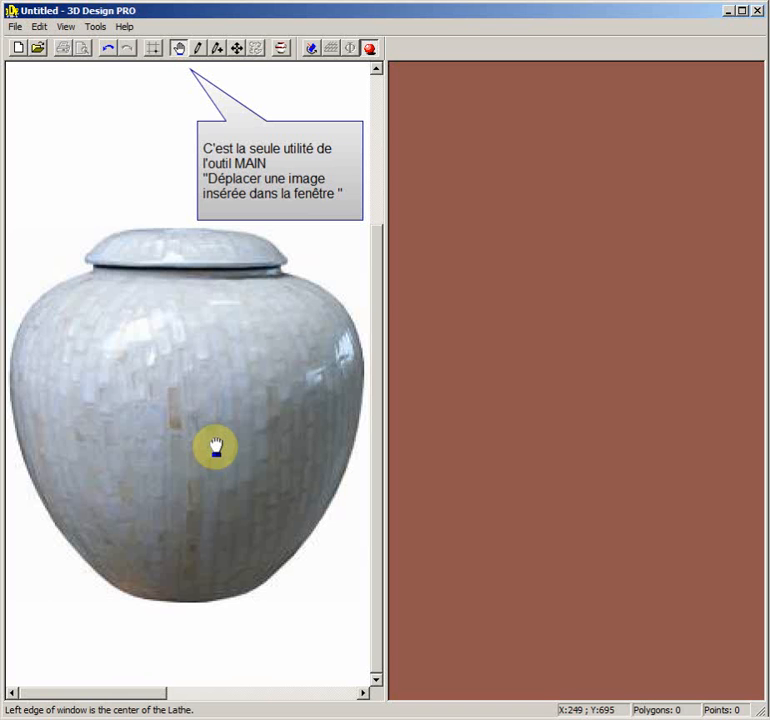
pyautogui.moveTo(216, 447); pyautogui.dragTo(219, 451)
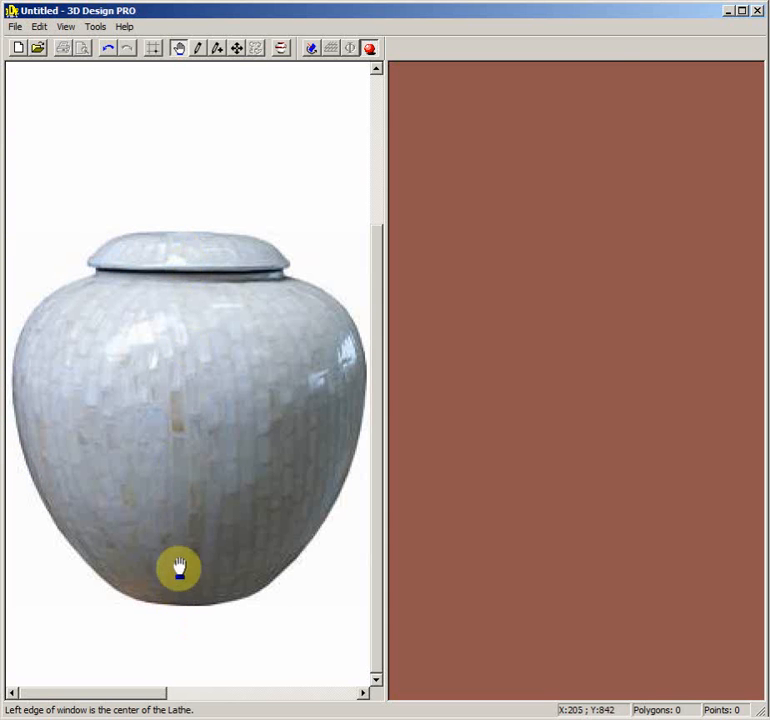
pyautogui.moveTo(193, 516); pyautogui.dragTo(16, 500)
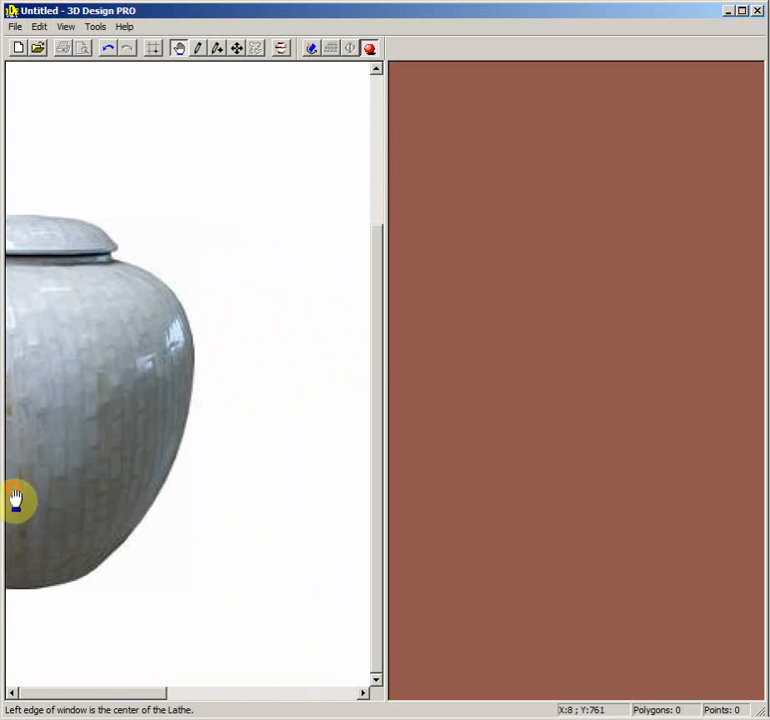
# Step: Trace the urn's body with the Pencil tool, placing nine profile points from the base centre along the outer edge to the shoulder
pyautogui.click(198, 49)
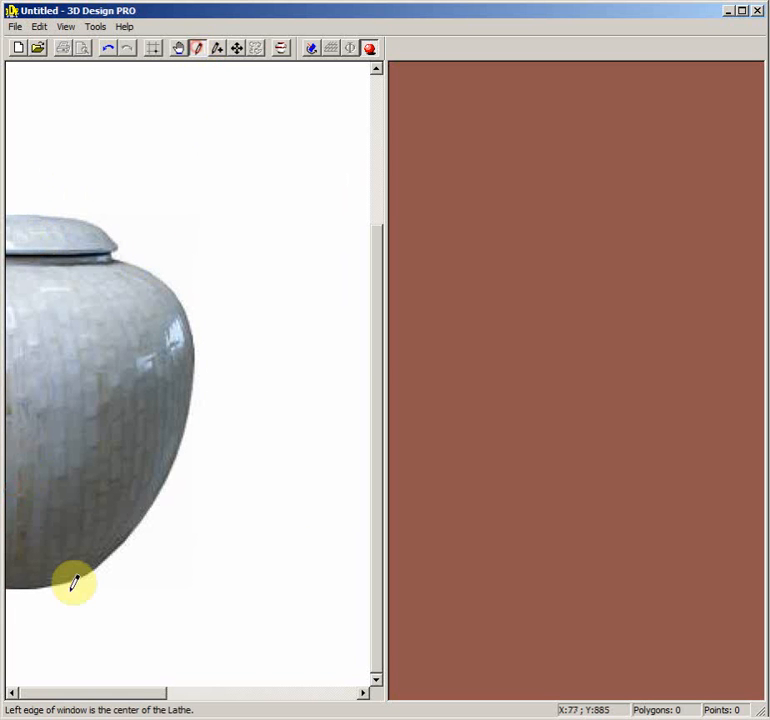
pyautogui.click(8, 585)
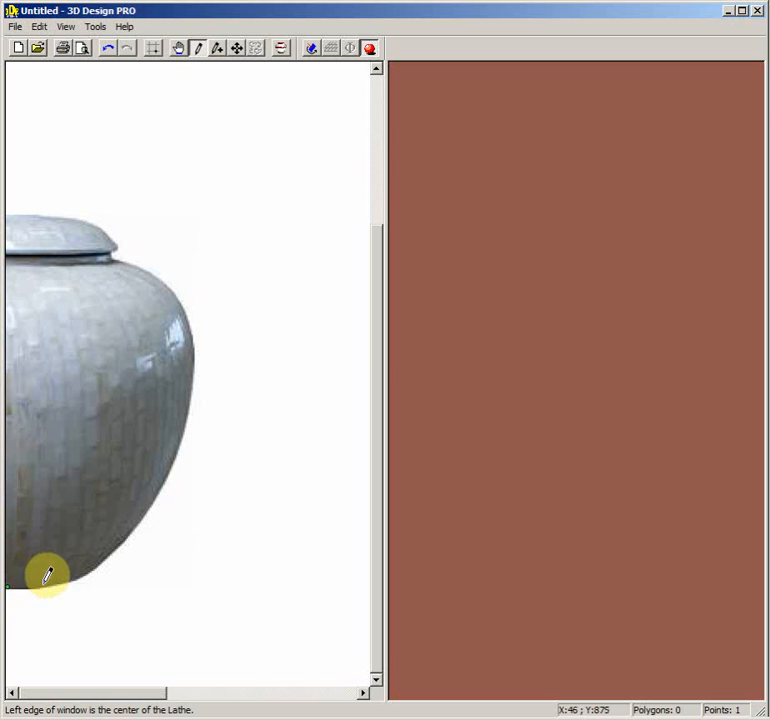
pyautogui.click(42, 582)
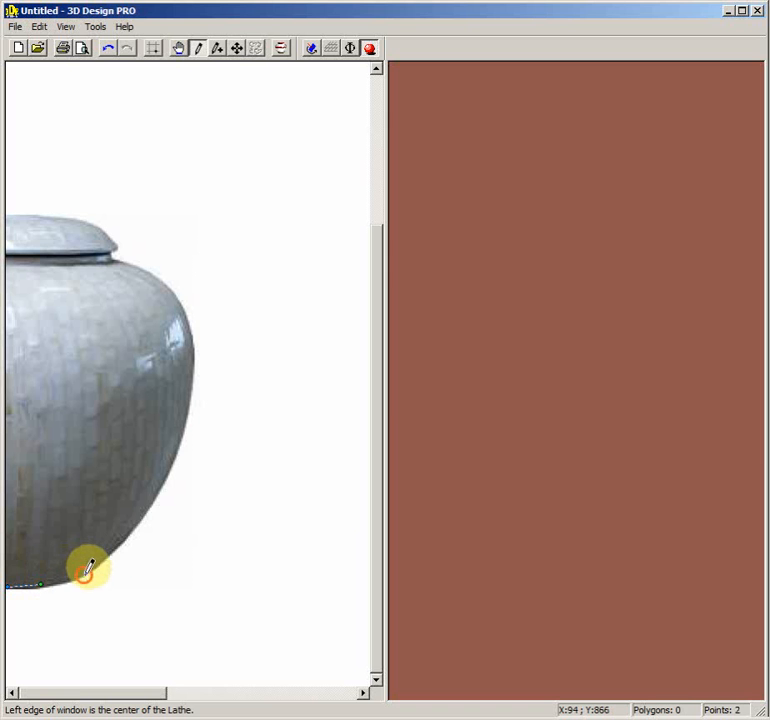
pyautogui.click(84, 575)
pyautogui.click(129, 536)
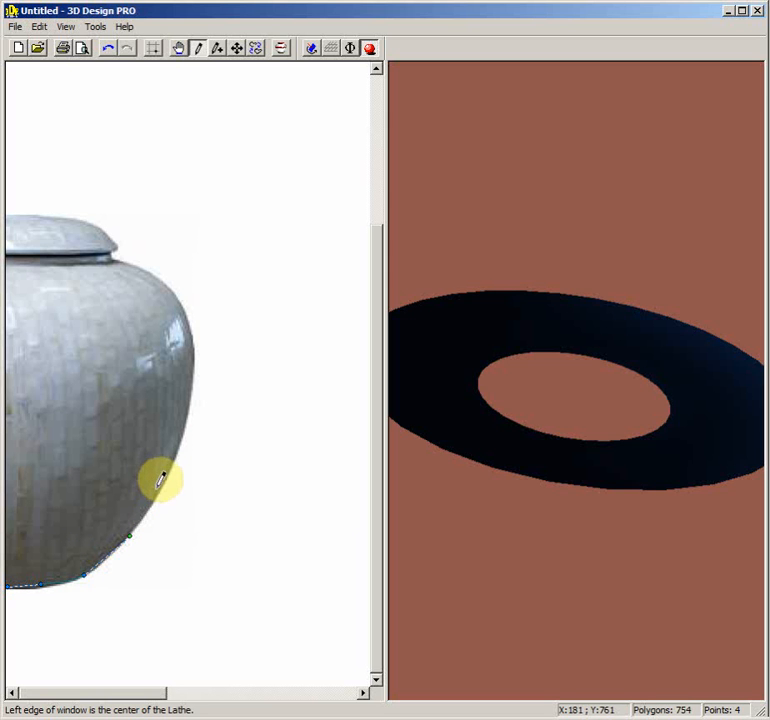
pyautogui.click(162, 486)
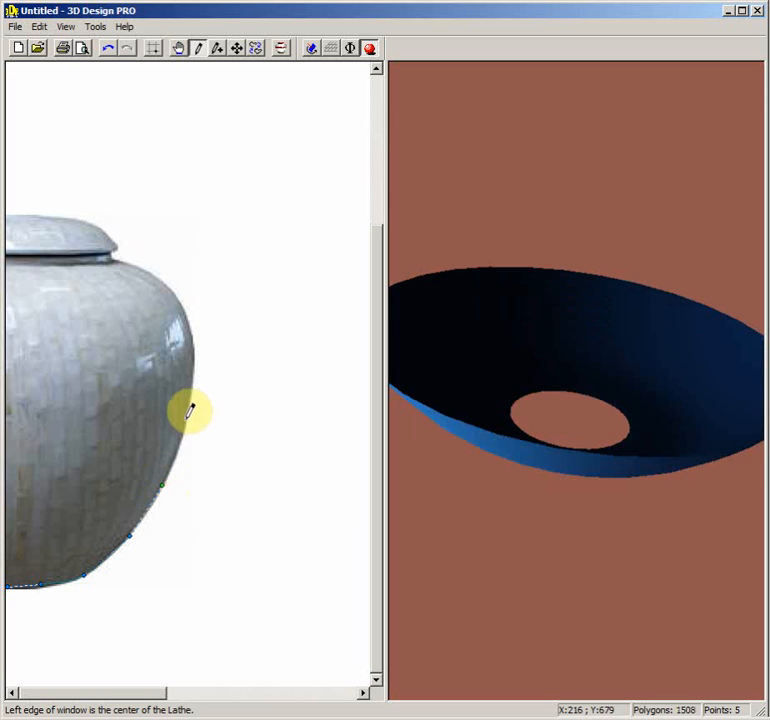
pyautogui.click(185, 418)
pyautogui.click(194, 369)
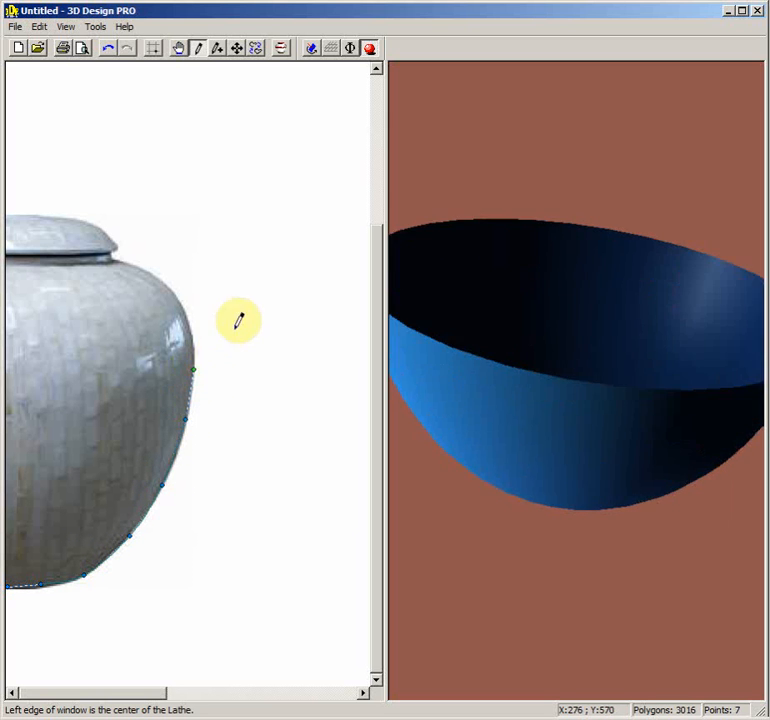
pyautogui.click(185, 313)
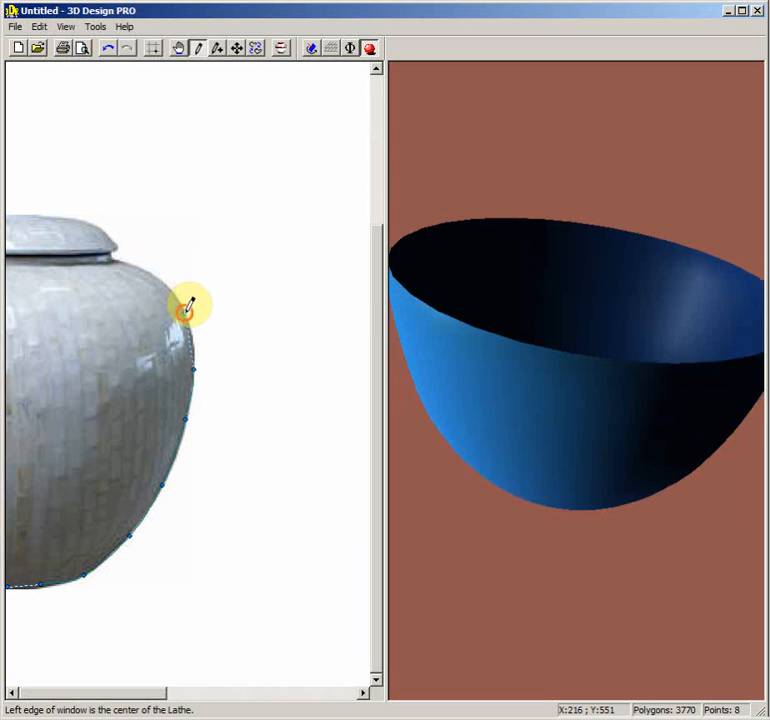
pyautogui.click(151, 275)
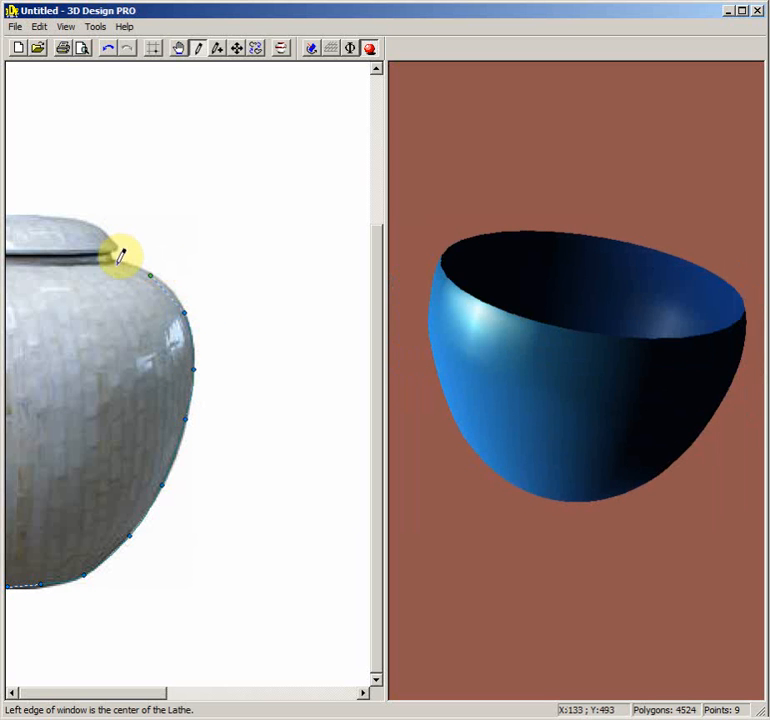
# Step: Continue the profile around the urn's neck and over the lid to the centre axis, ending with a point just below the lid's top
pyautogui.click(122, 256)
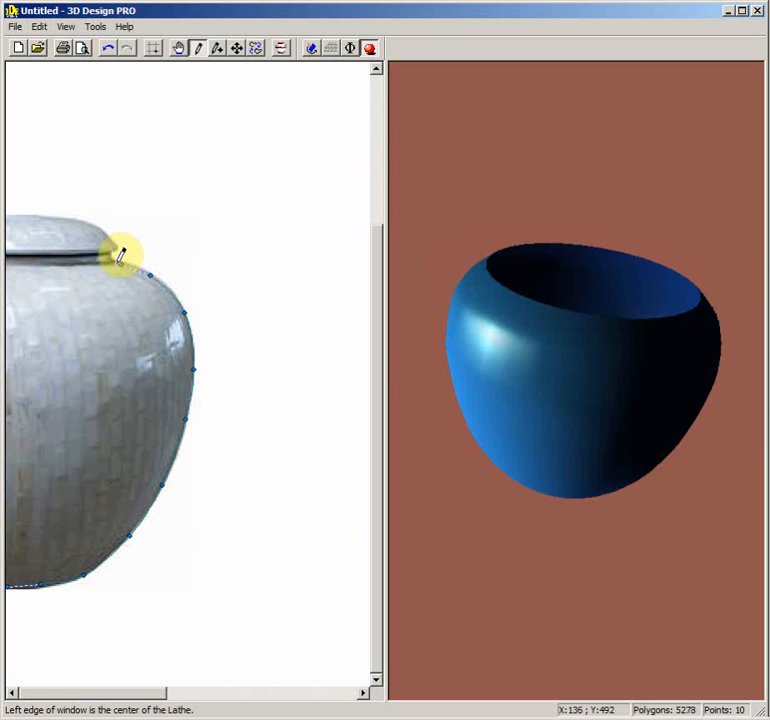
pyautogui.click(114, 249)
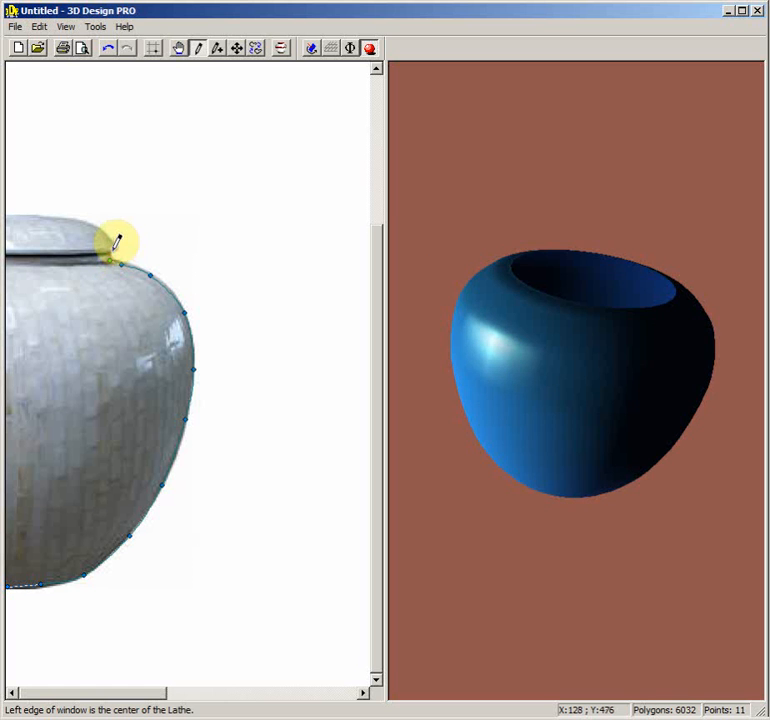
pyautogui.click(118, 240)
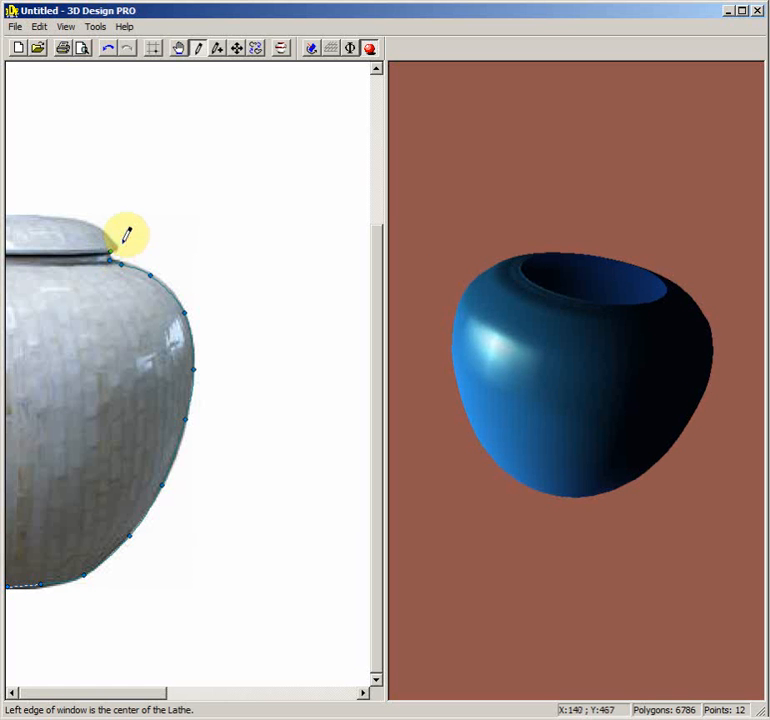
pyautogui.click(104, 231)
pyautogui.click(68, 218)
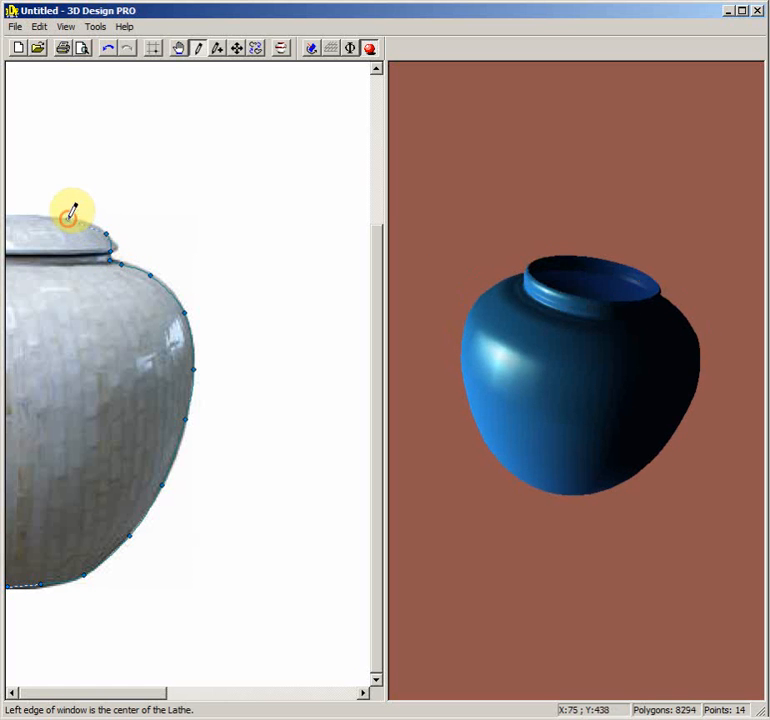
pyautogui.click(29, 216)
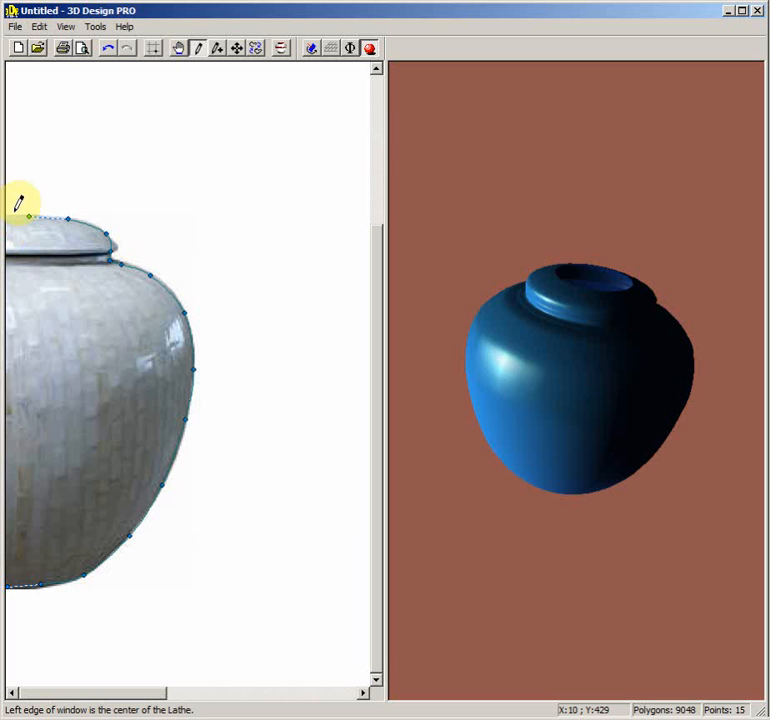
pyautogui.click(10, 214)
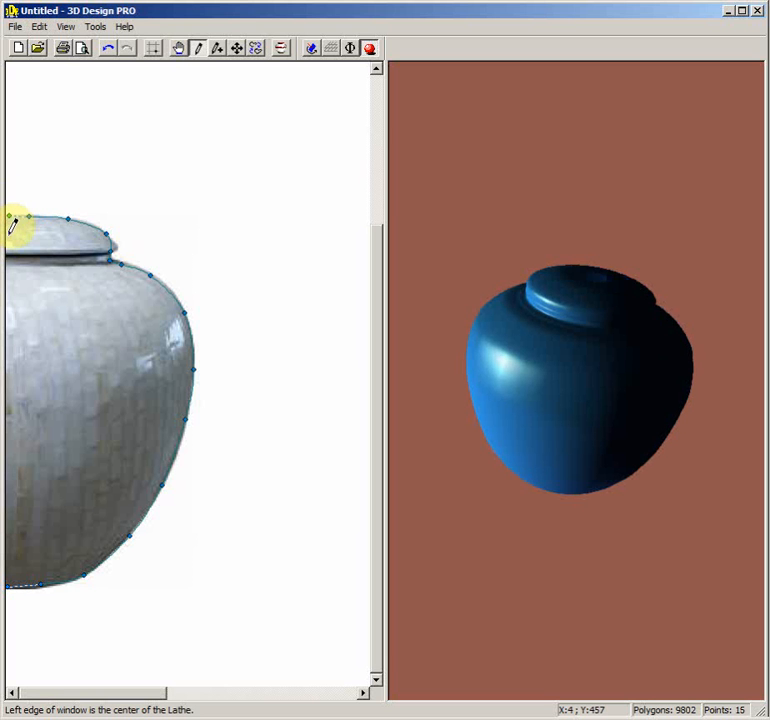
pyautogui.doubleClick(10, 230)
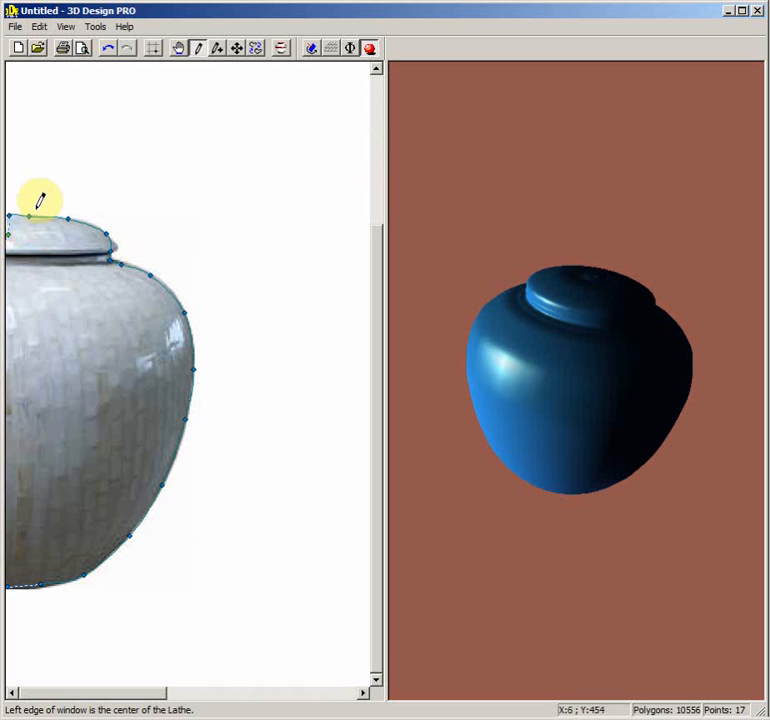
# Step: Remove the background photo of the urn from the drawing
pyautogui.click(96, 28)
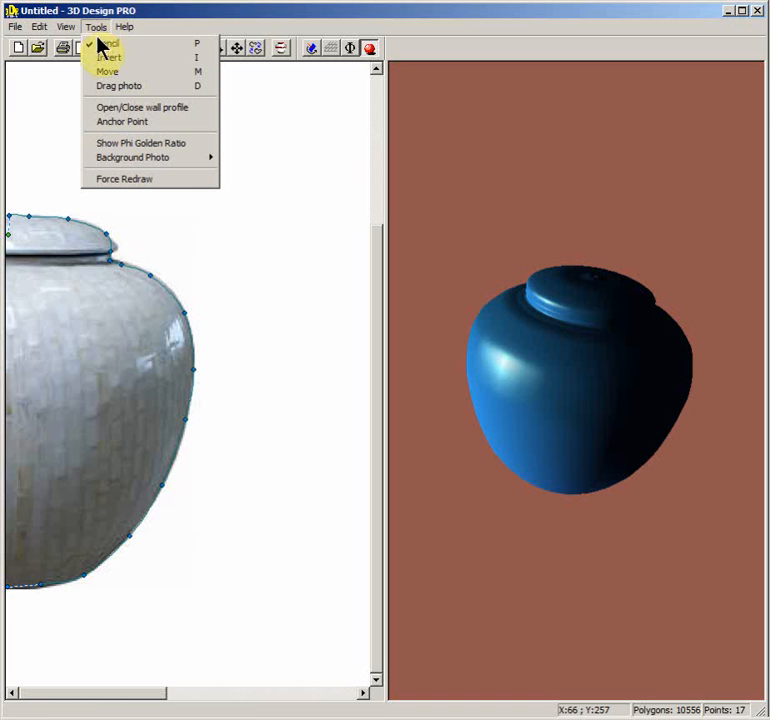
pyautogui.moveTo(129, 160)
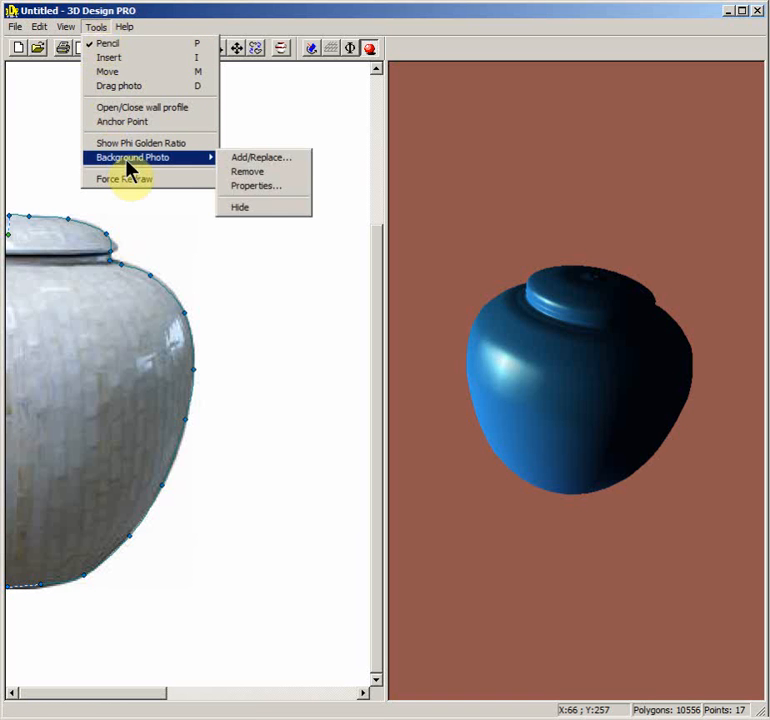
pyautogui.click(250, 172)
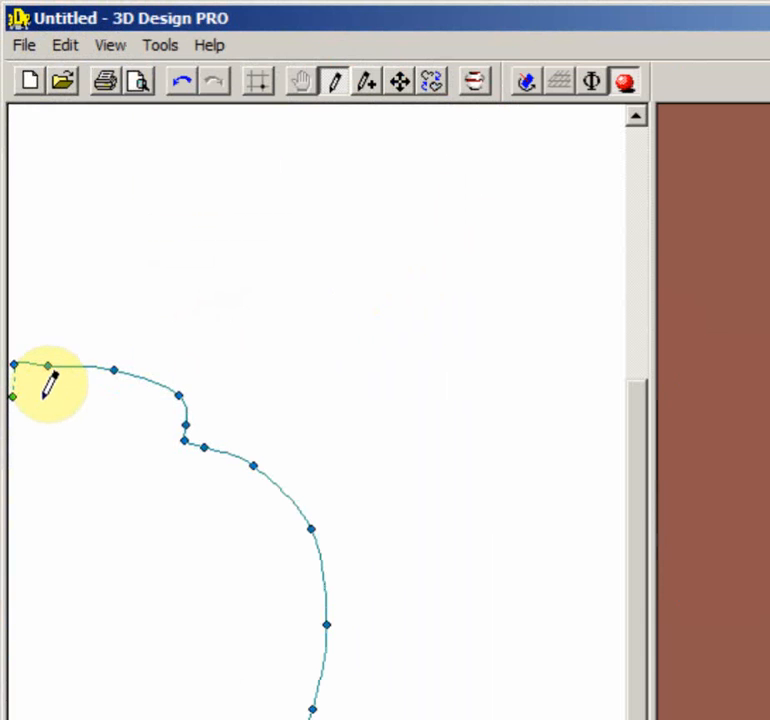
# Step: Draw the inner wall beneath the lid and down the neck with the Pencil tool, placing five points parallel to the outer profile
pyautogui.click(41, 398)
pyautogui.click(101, 403)
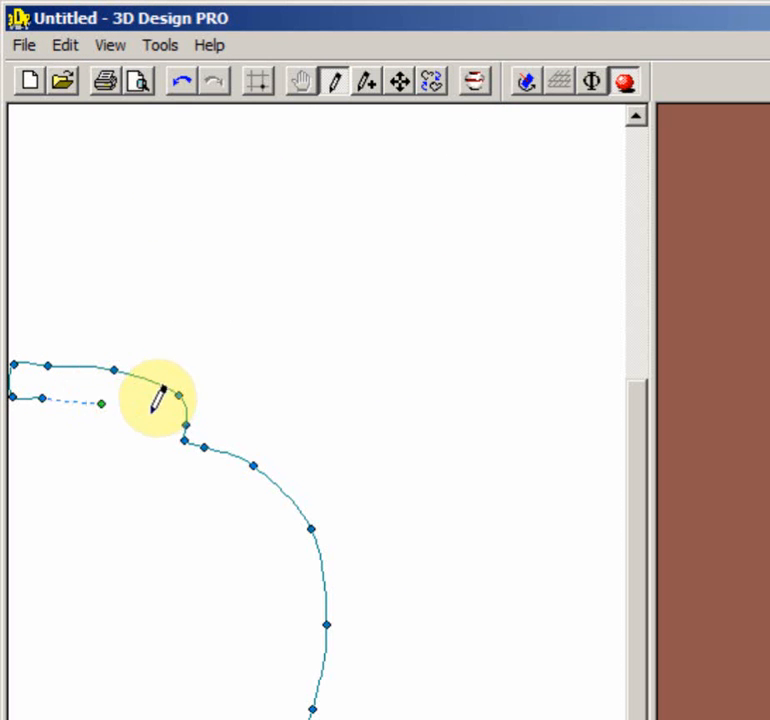
pyautogui.click(150, 411)
pyautogui.click(145, 451)
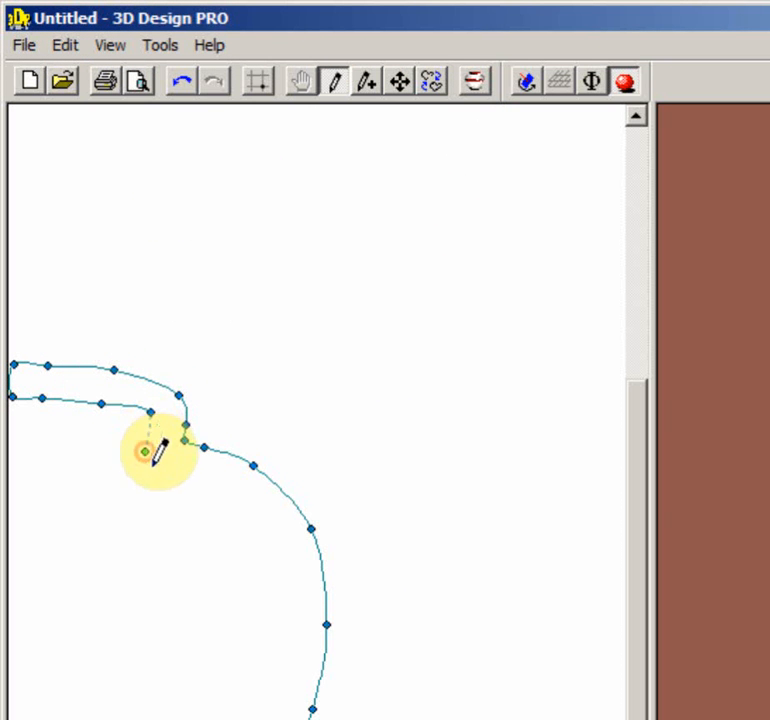
pyautogui.click(156, 477)
# Step: Continue the inner wall from the shoulder down the urn's body, keeping it parallel to the outer profile
pyautogui.click(208, 485)
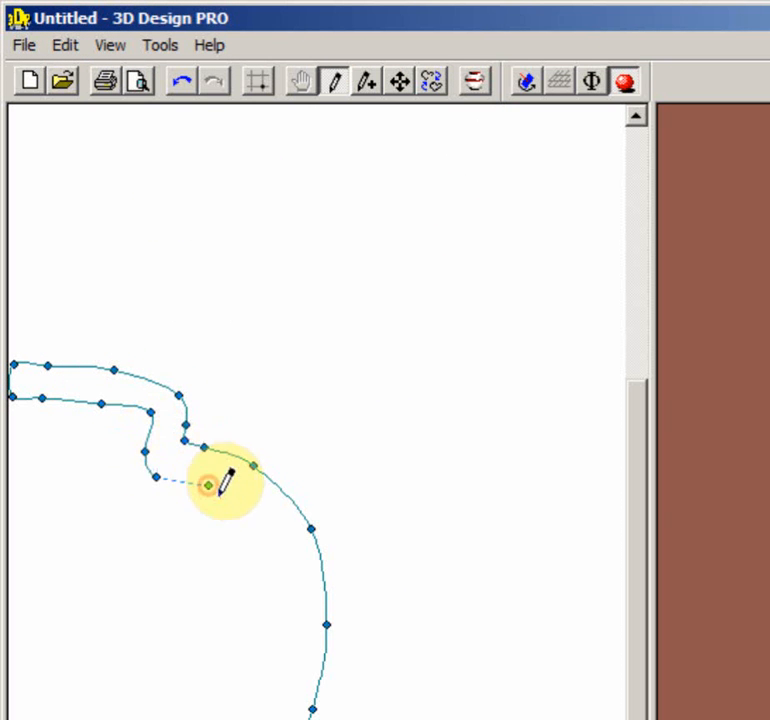
pyautogui.click(259, 533)
pyautogui.click(285, 619)
pyautogui.click(266, 714)
pyautogui.click(260, 718)
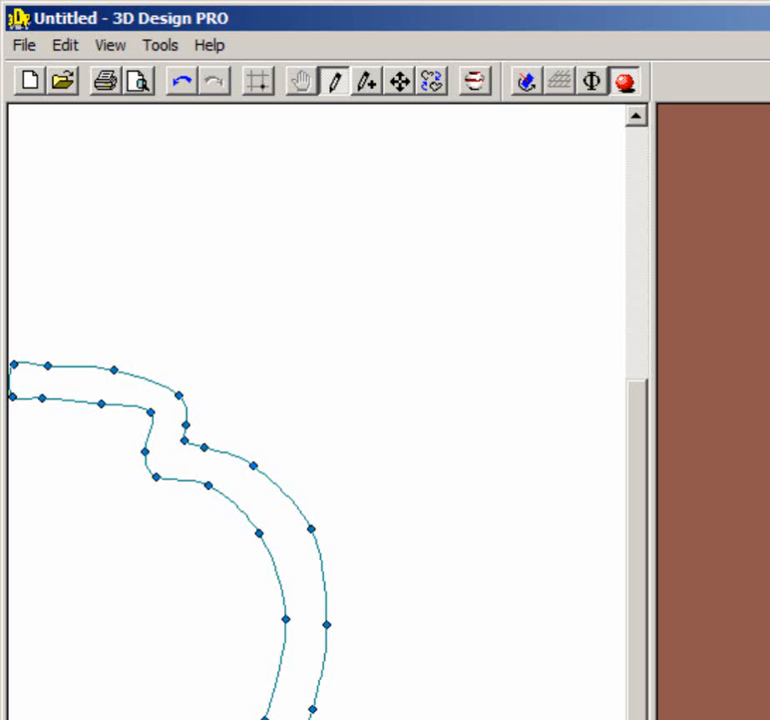
# Step: Use the Move tool to turn the profile's lower point on the centre axis into an anchor point
pyautogui.click(432, 80)
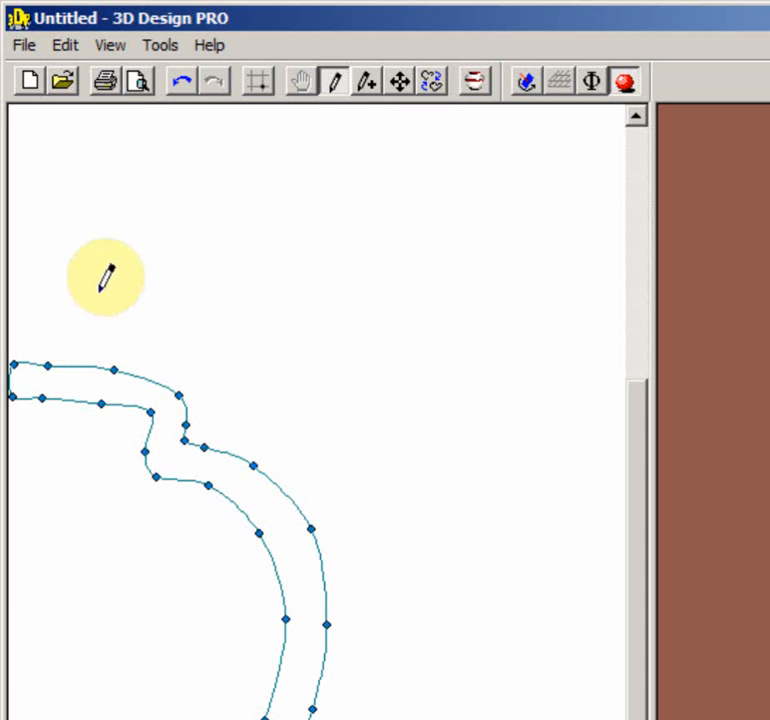
pyautogui.click(400, 81)
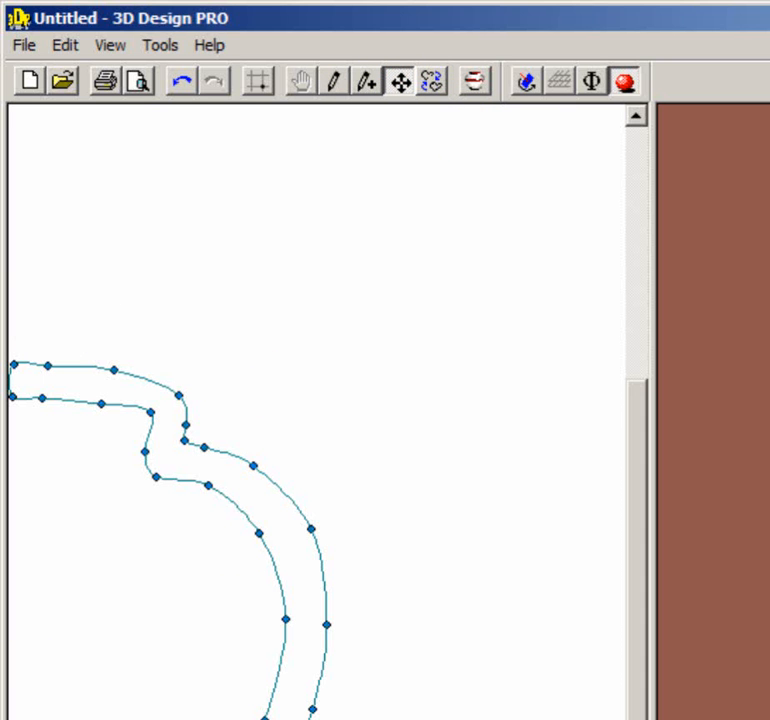
pyautogui.rightClick(11, 694)
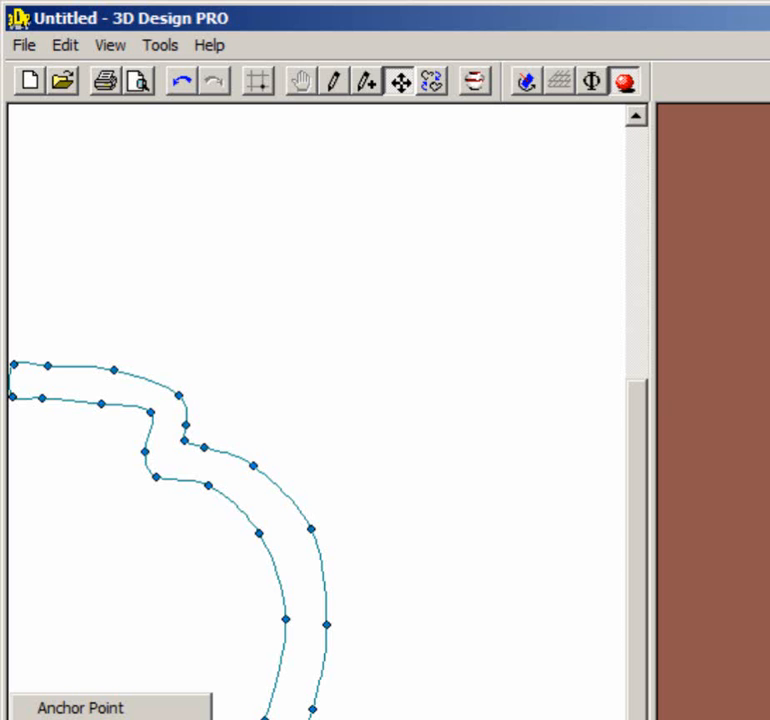
pyautogui.click(90, 708)
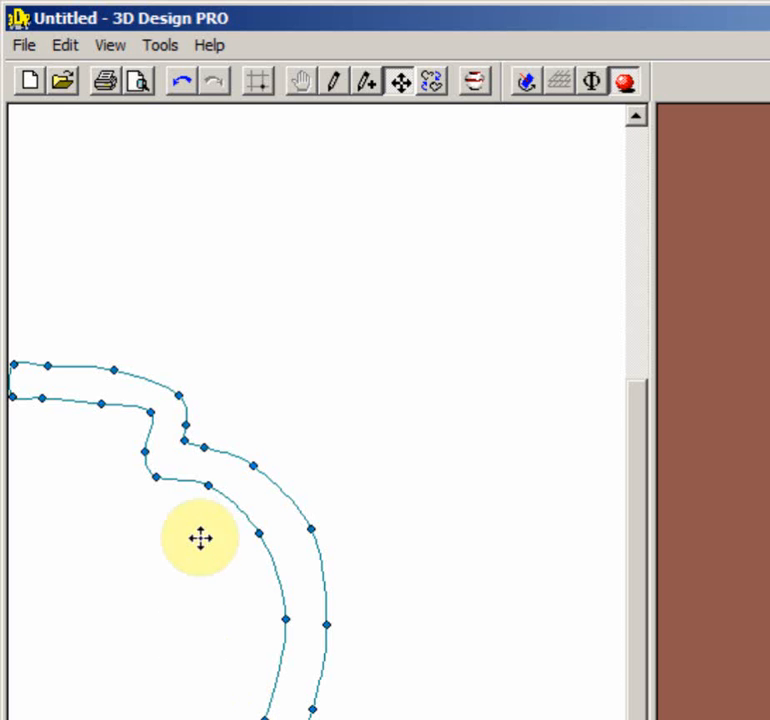
# Step: Reshape the lid by moving its outer edge point up and outward and shifting the two neighbouring top points to level the top
pyautogui.click(180, 392)
pyautogui.moveTo(180, 392); pyautogui.dragTo(220, 366)
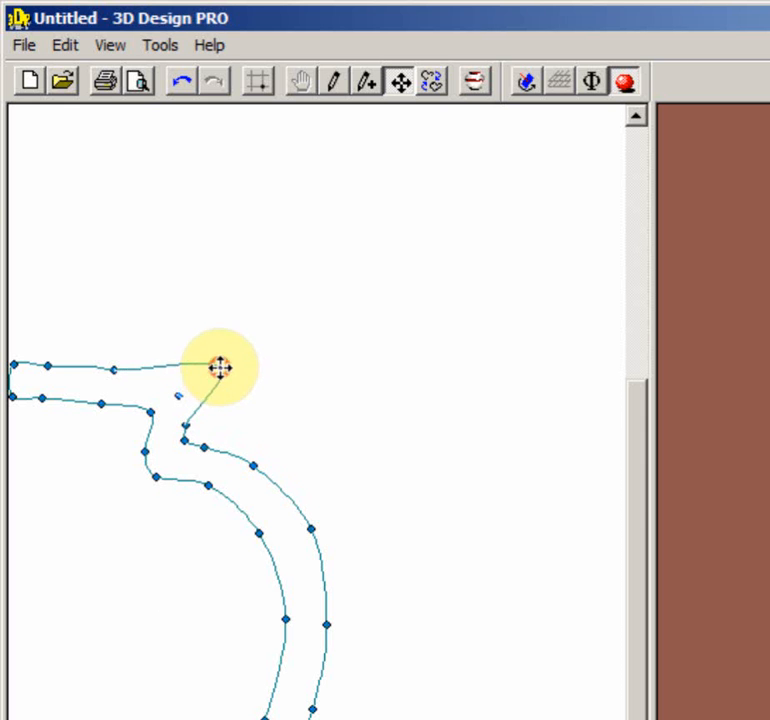
pyautogui.click(116, 369)
pyautogui.click(132, 361)
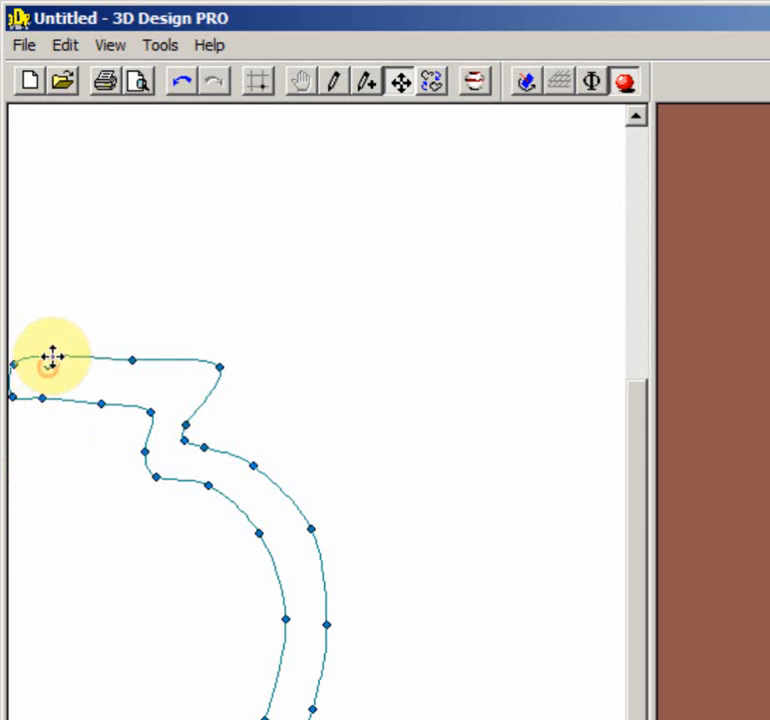
pyautogui.click(47, 361)
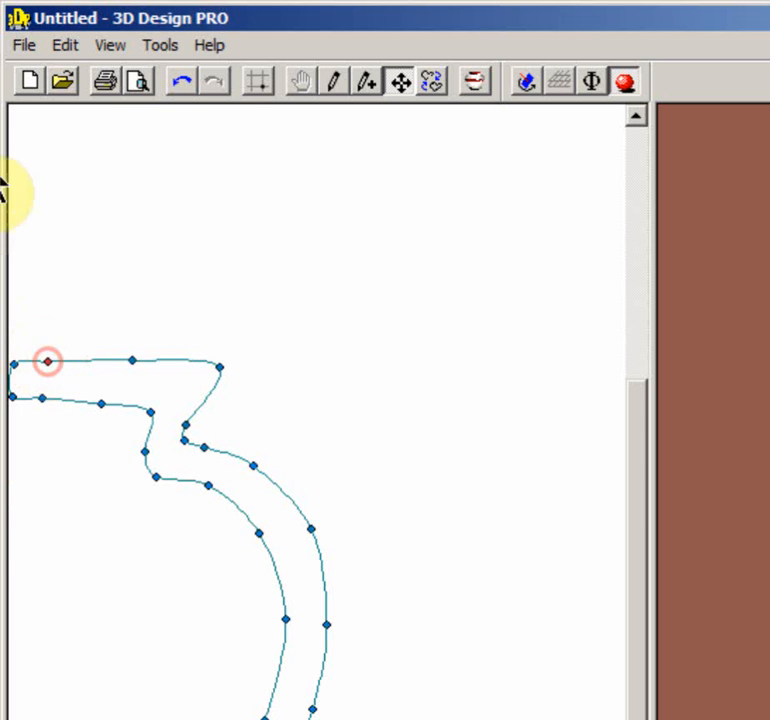
# Step: Transfer the finished urn profile to WOODTurner PRO
pyautogui.click(21, 42)
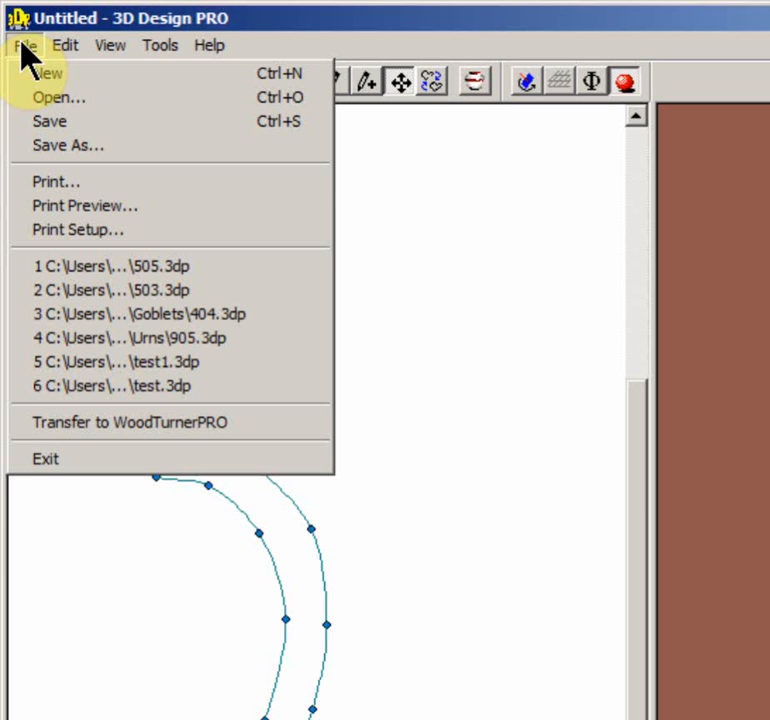
pyautogui.click(459, 200)
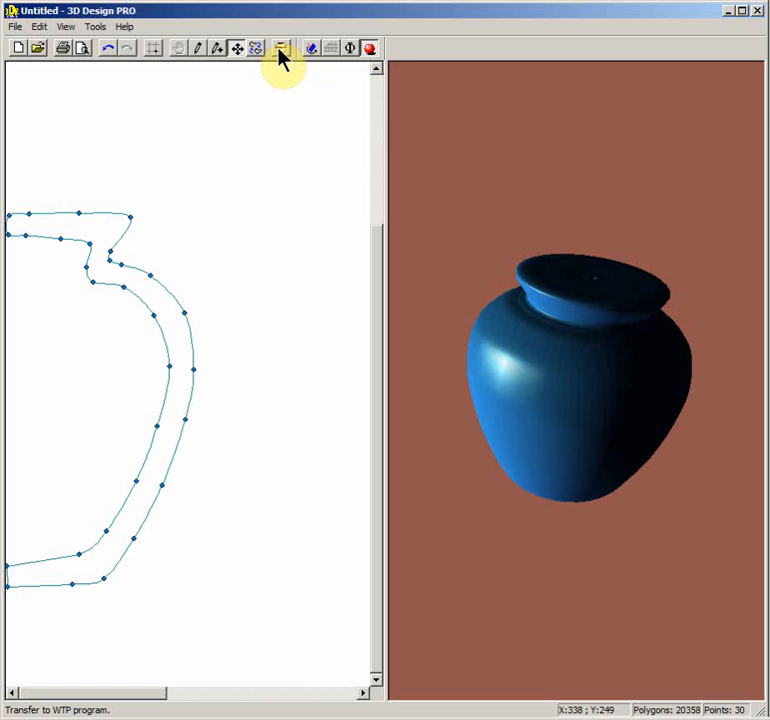
pyautogui.click(282, 49)
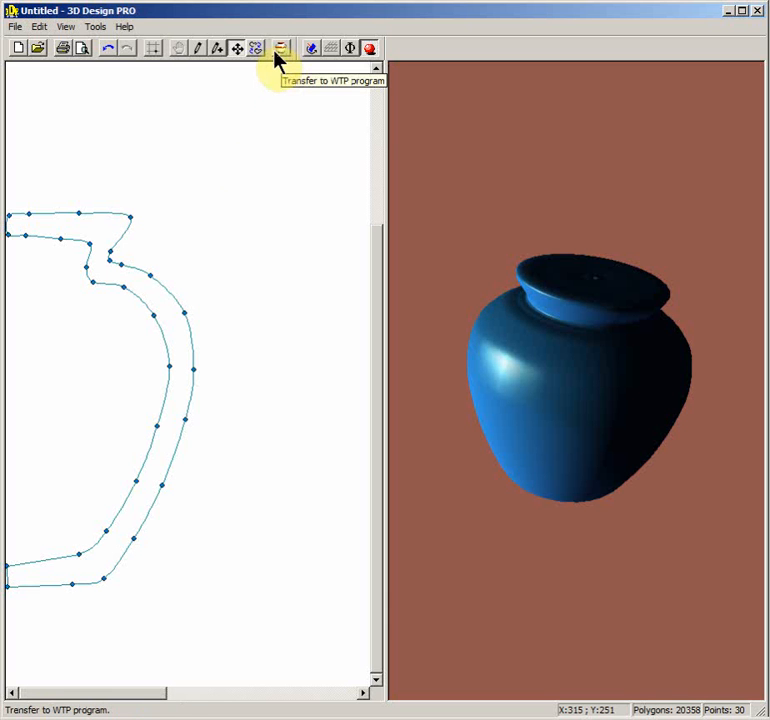
pyautogui.click(280, 57)
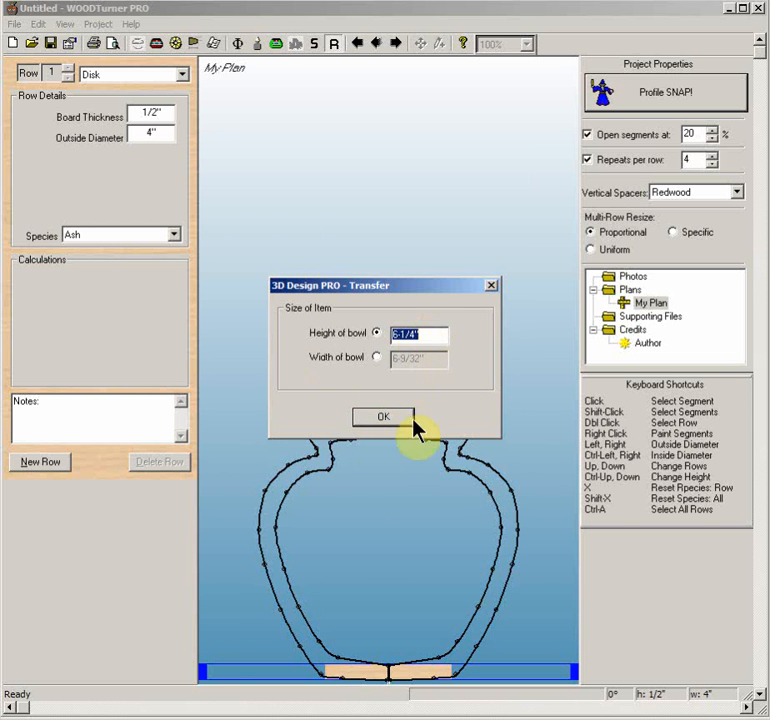
# Step: Move the transfer dialog clear of the profile and set the height of the bowl to 8 inches
pyautogui.moveTo(426, 296); pyautogui.dragTo(431, 158)
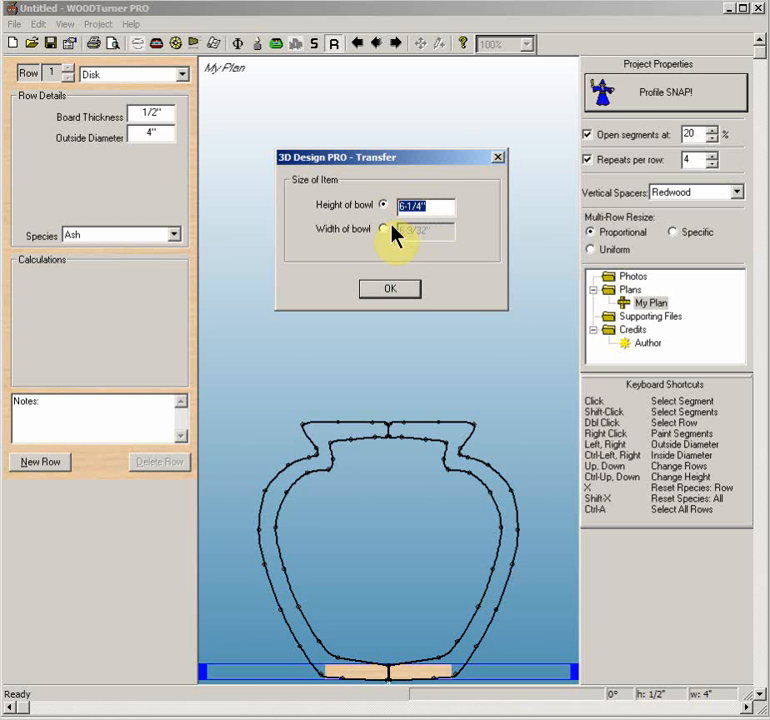
pyautogui.write('8')
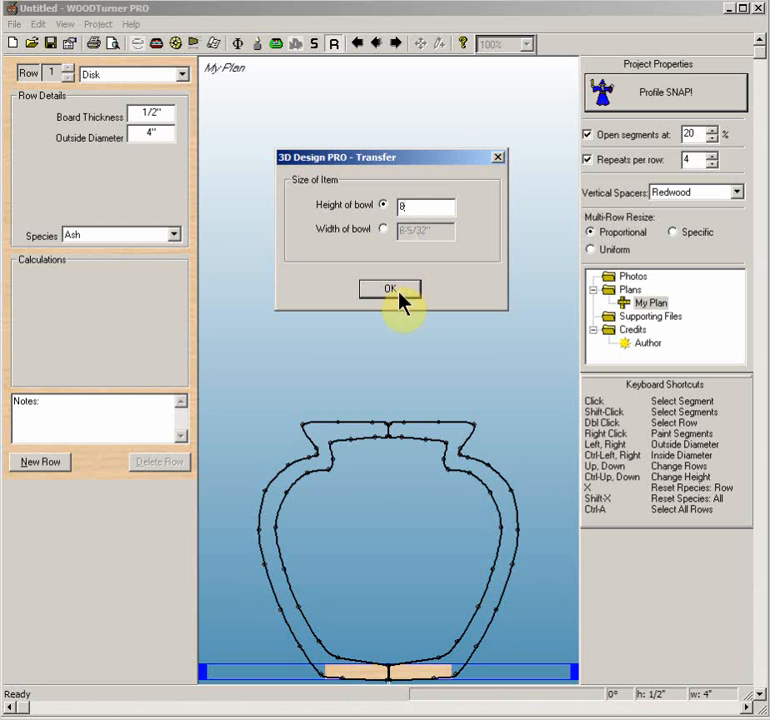